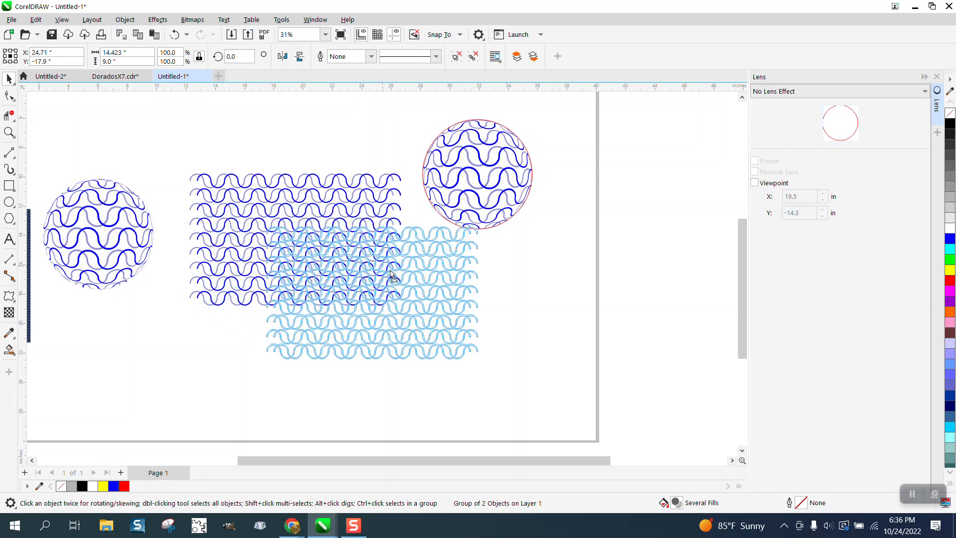
Step: Draw a circle in the empty area between the two spheres and set its width and height to 1 inch
click(9, 202)
drag(204, 197, 221, 215)
double_click(119, 52)
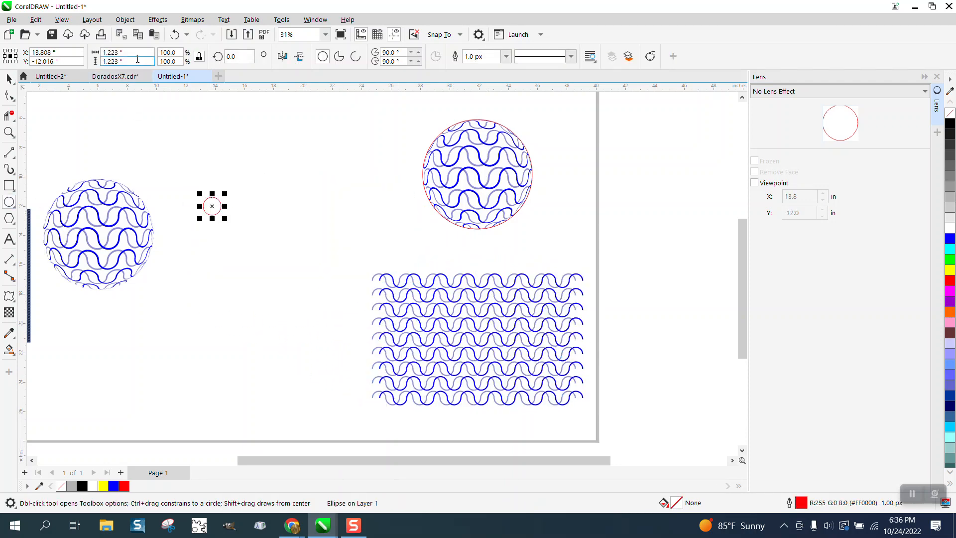
text(1)
key(Return)
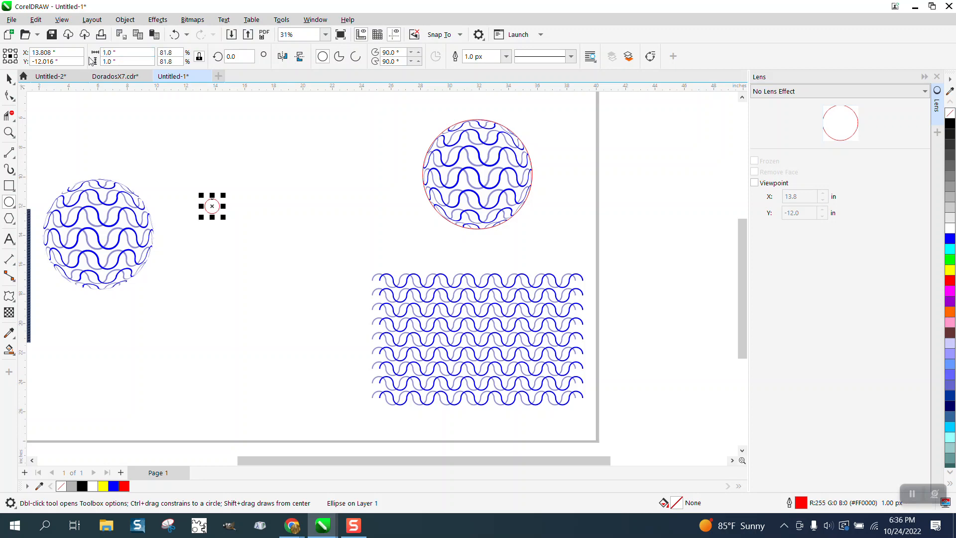
Step: Set the document's nudge distance to 1 inch
click(9, 78)
click(208, 125)
click(406, 56)
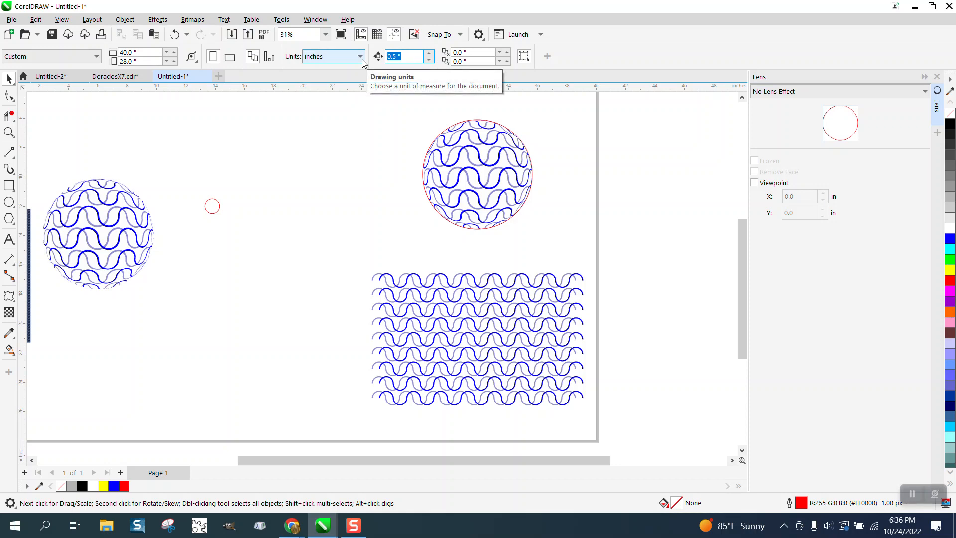
text(1)
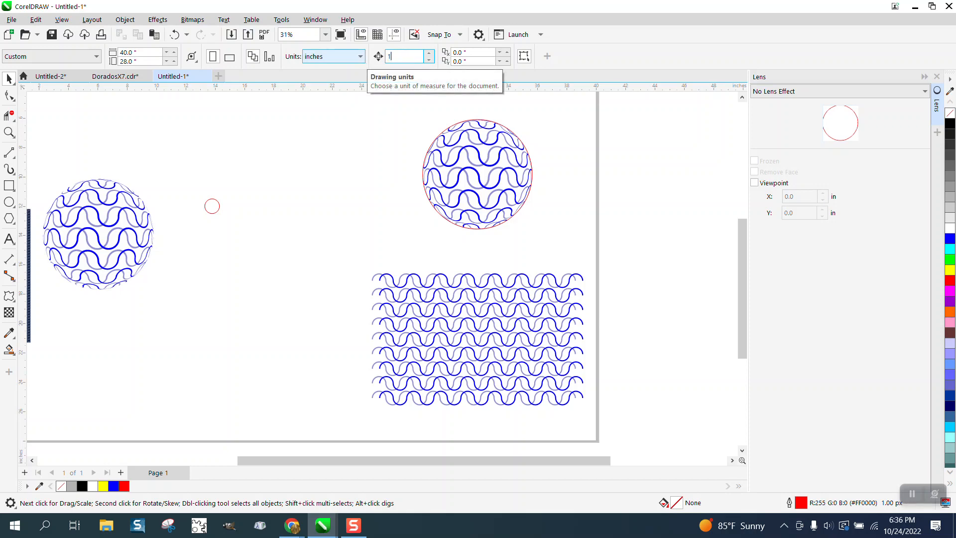
Step: Duplicate the small circle repeatedly to the right at 1 inch spacing to build a touching row of 13 circles
click(220, 205)
key(plus)
key(Right)
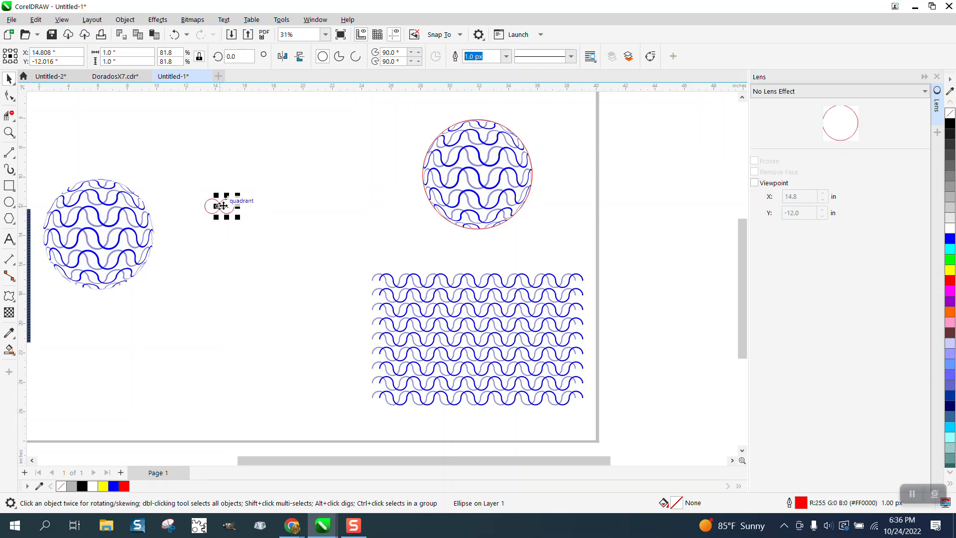
key(ctrl+d)
key(ctrl+d)
key(ctrl+d)
key(ctrl+d)
key(ctrl+d)
key(ctrl+d)
key(ctrl+d)
key(ctrl+d)
key(ctrl+d)
key(ctrl+d)
key(ctrl+d)
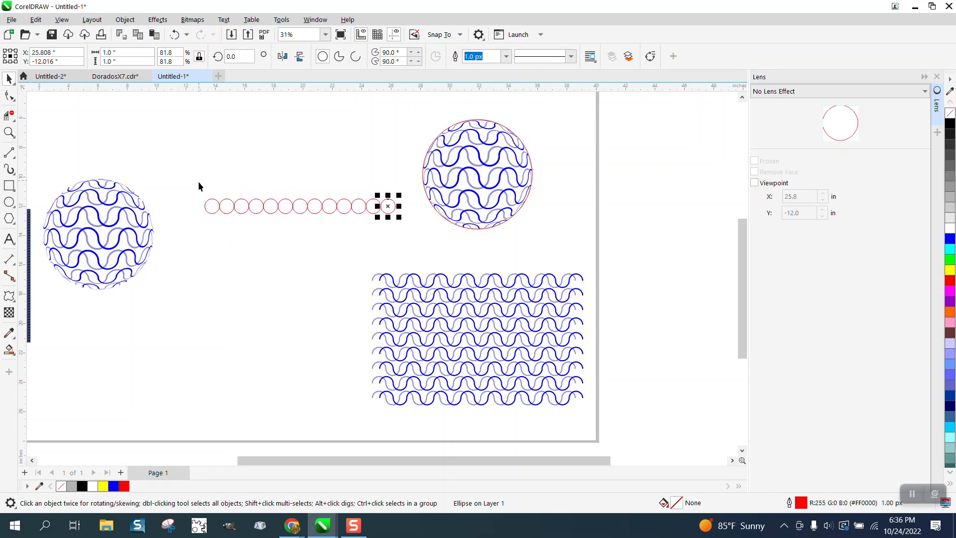
Step: Weld the 13 circles of the row into one curve and check their contact points up close
drag(199, 182, 410, 250)
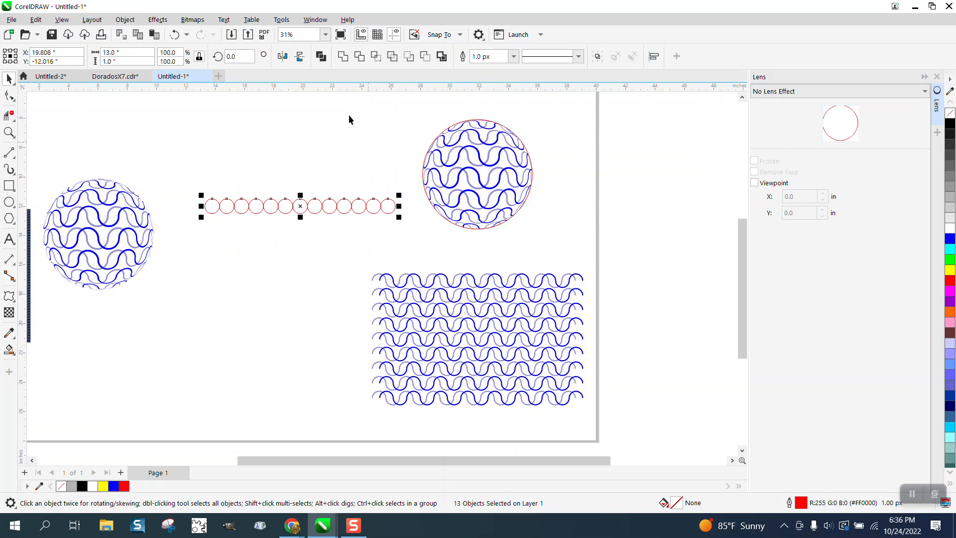
click(343, 56)
click(9, 131)
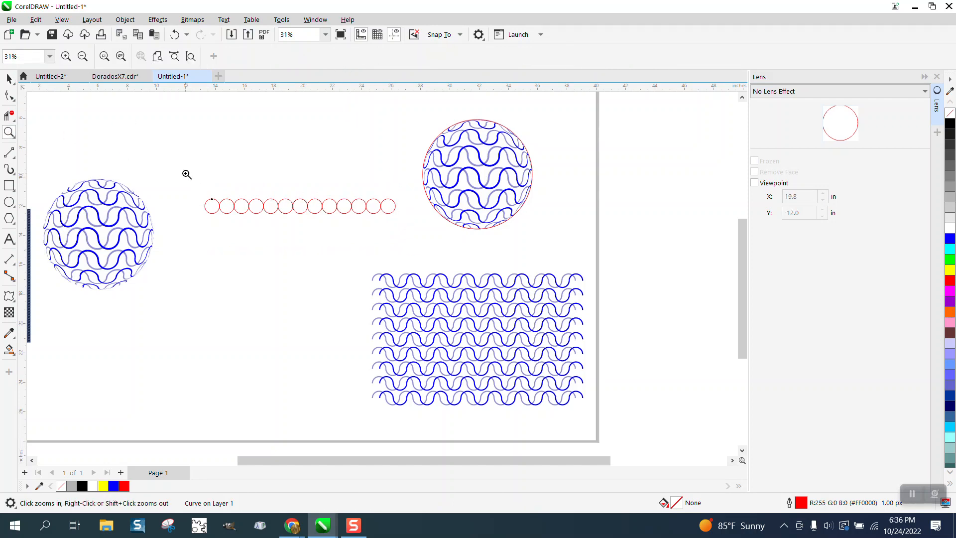
drag(186, 175, 504, 267)
drag(106, 234, 143, 251)
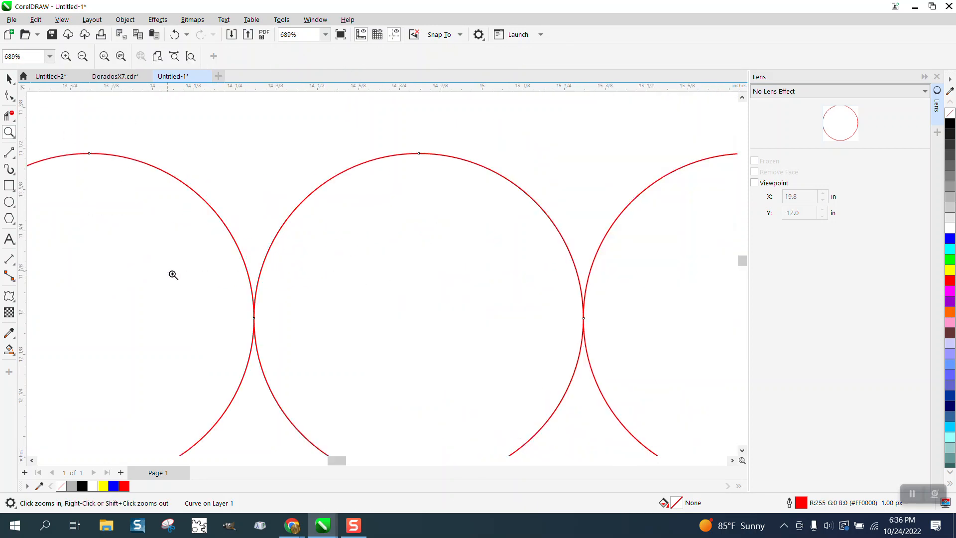
right_click(261, 245)
right_click(244, 214)
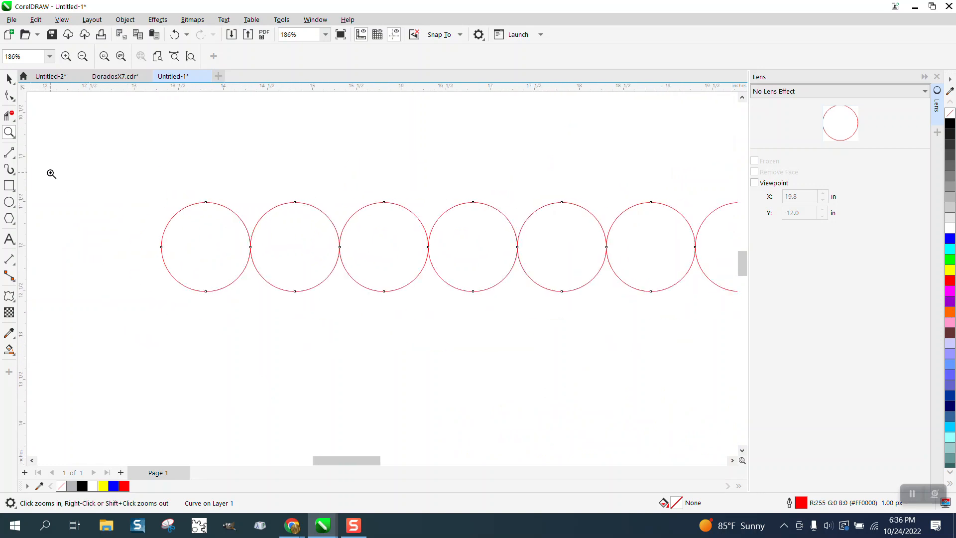
Step: Delete the upper half of every second circle in the row, starting with the second, using Virtual Segment Delete
click(9, 116)
drag(210, 177, 214, 208)
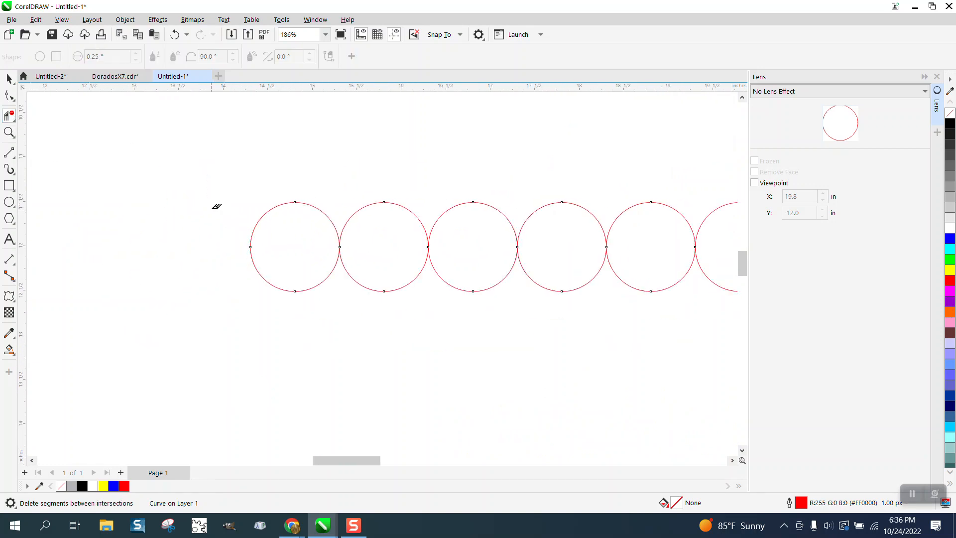
click(176, 35)
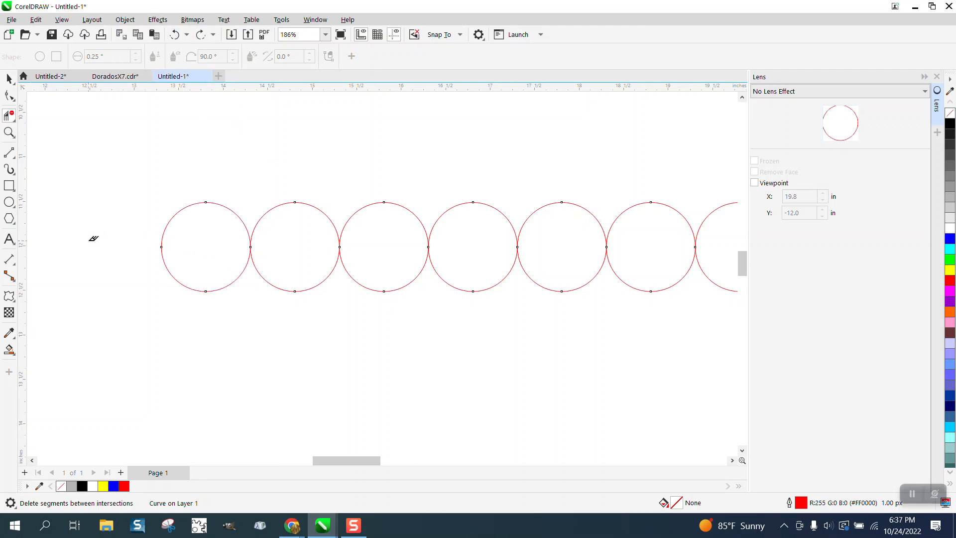
drag(299, 182, 300, 240)
click(473, 199)
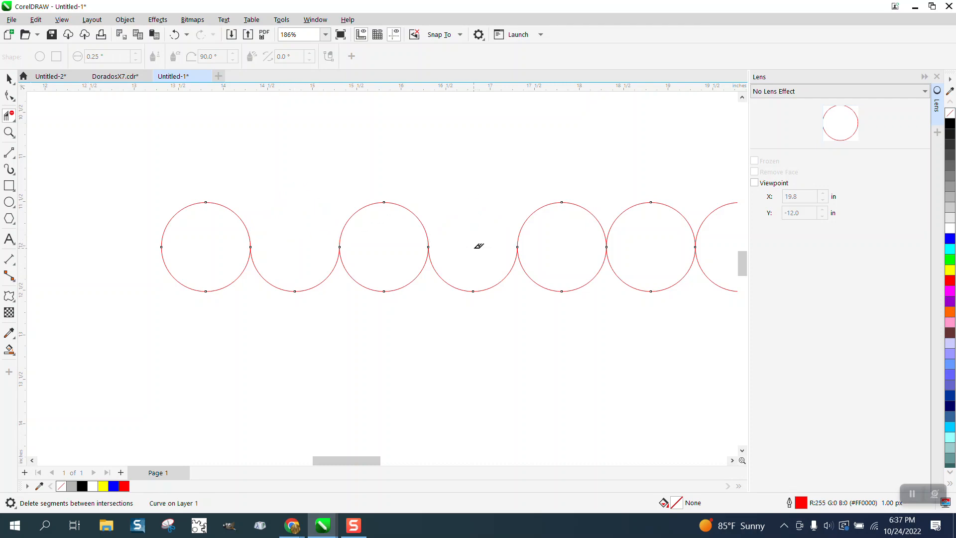
scroll(385, 232, down, 2)
click(557, 215)
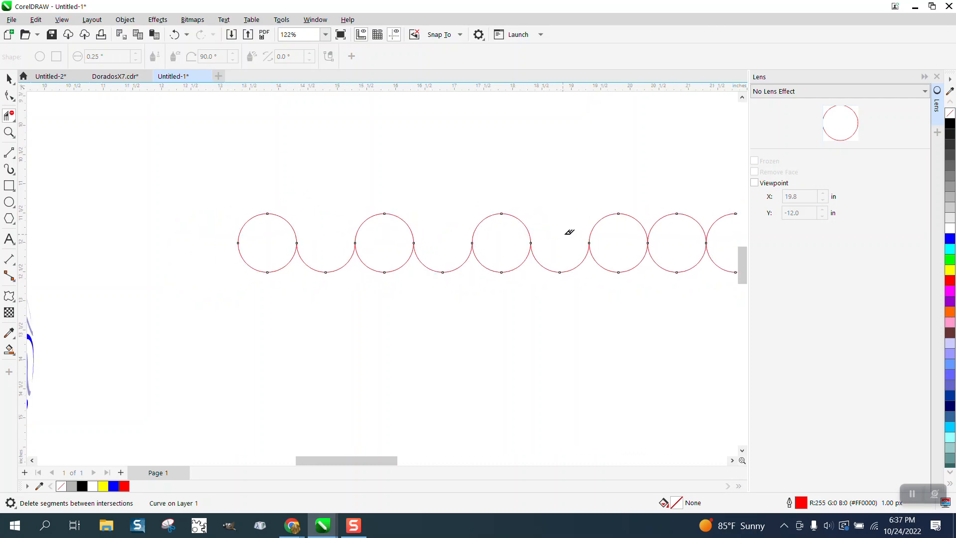
click(676, 214)
drag(396, 461, 446, 461)
click(463, 214)
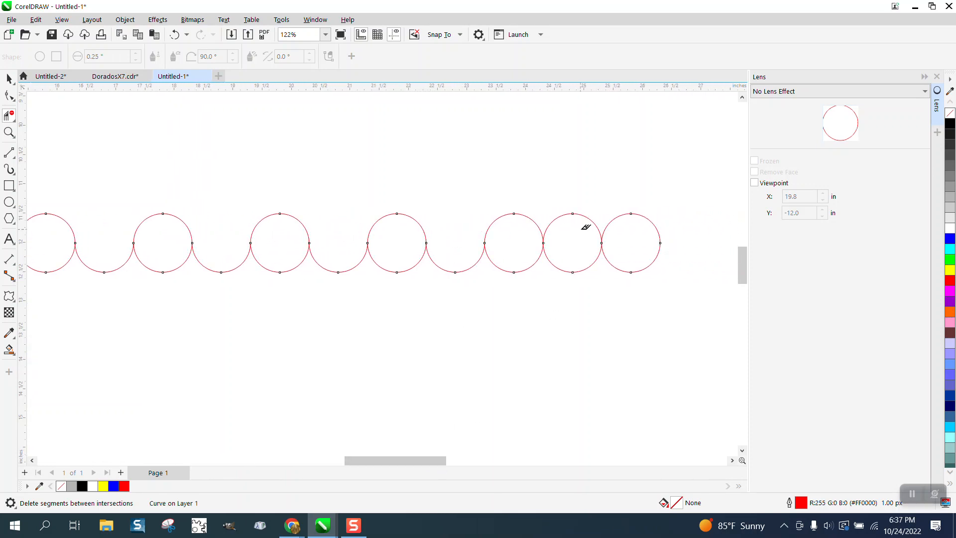
click(580, 215)
Step: Delete the lower halves of the remaining full circles between the two end circles, keeping both end circles whole
drag(640, 290, 640, 252)
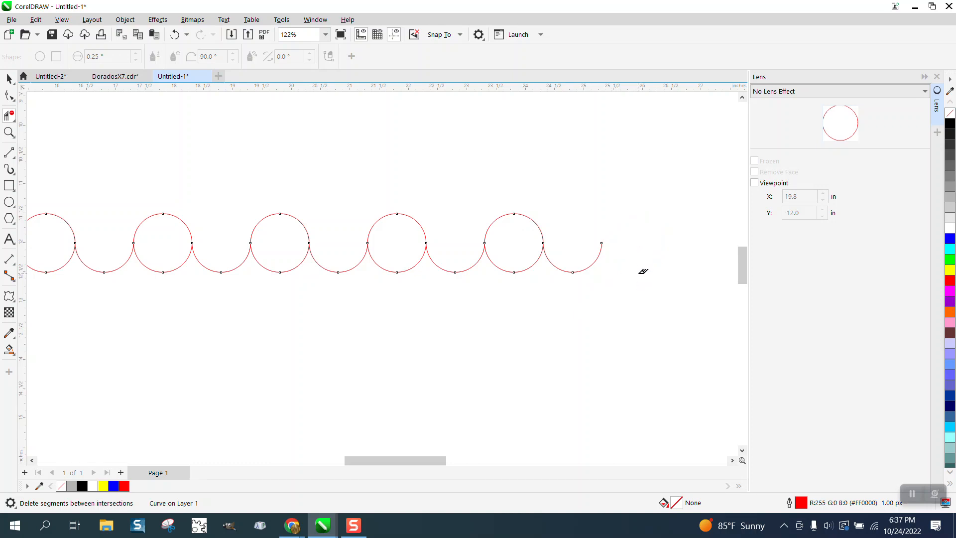
click(174, 35)
drag(515, 296, 513, 251)
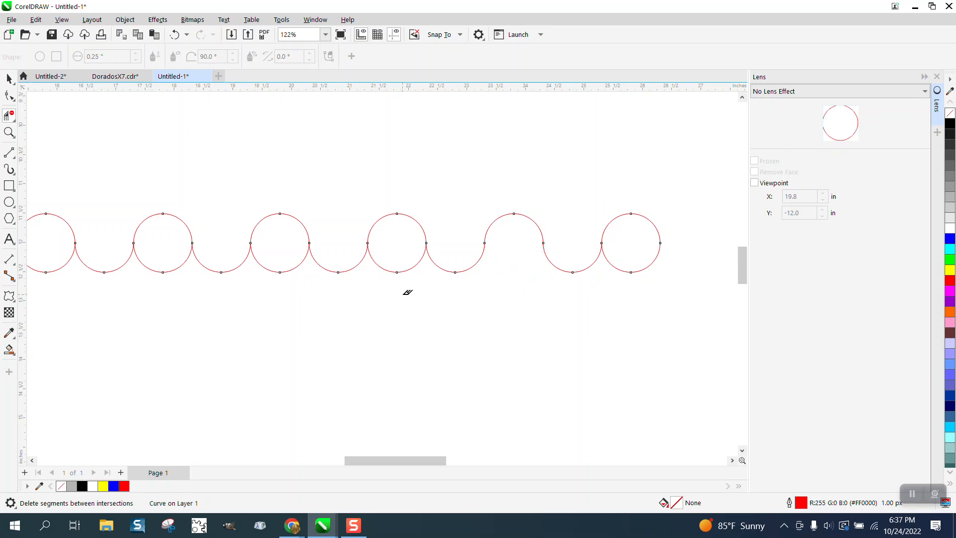
drag(397, 283, 397, 245)
drag(285, 292, 285, 244)
drag(174, 287, 179, 241)
scroll(374, 319, down, 3)
drag(183, 306, 187, 273)
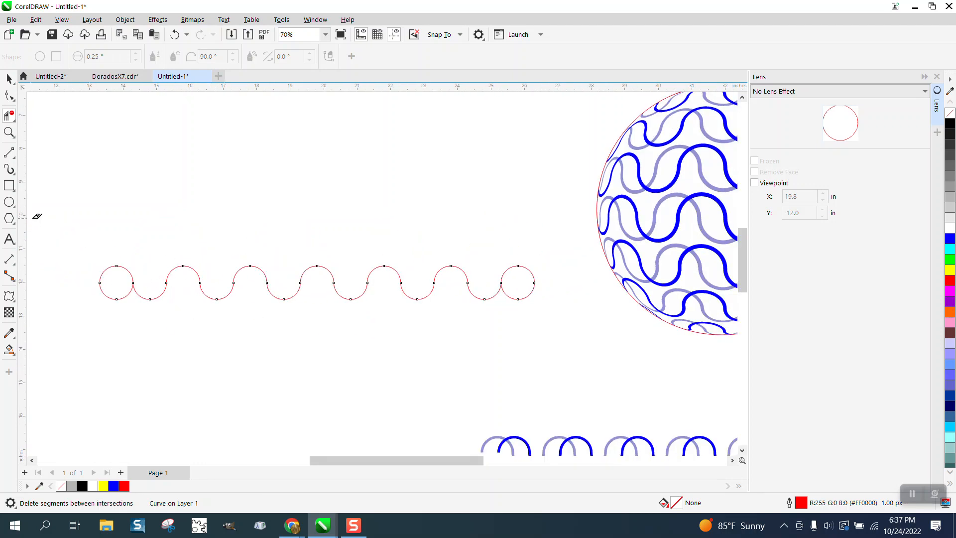
Step: Break the curve apart at the first circle's outer left node and delete that circle's lower half
click(9, 132)
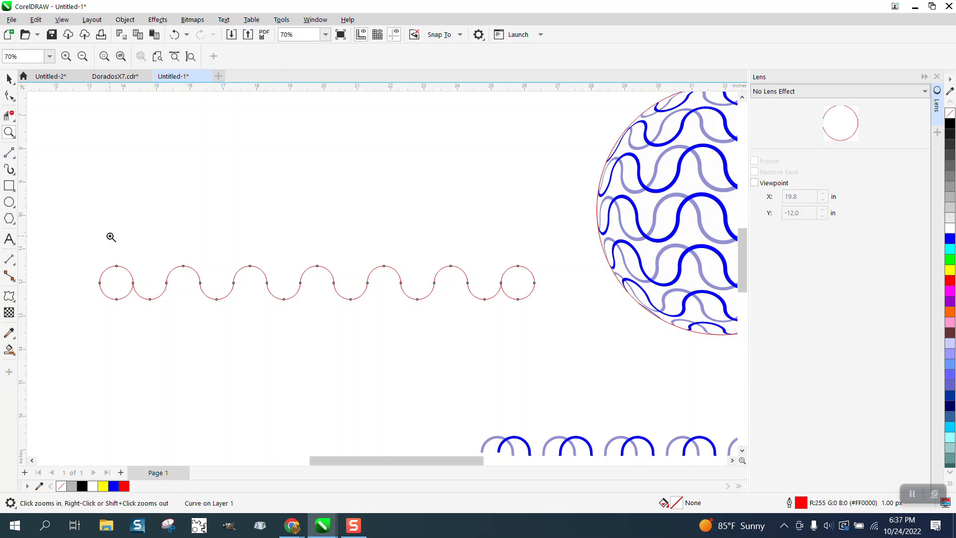
drag(77, 257, 212, 317)
click(9, 95)
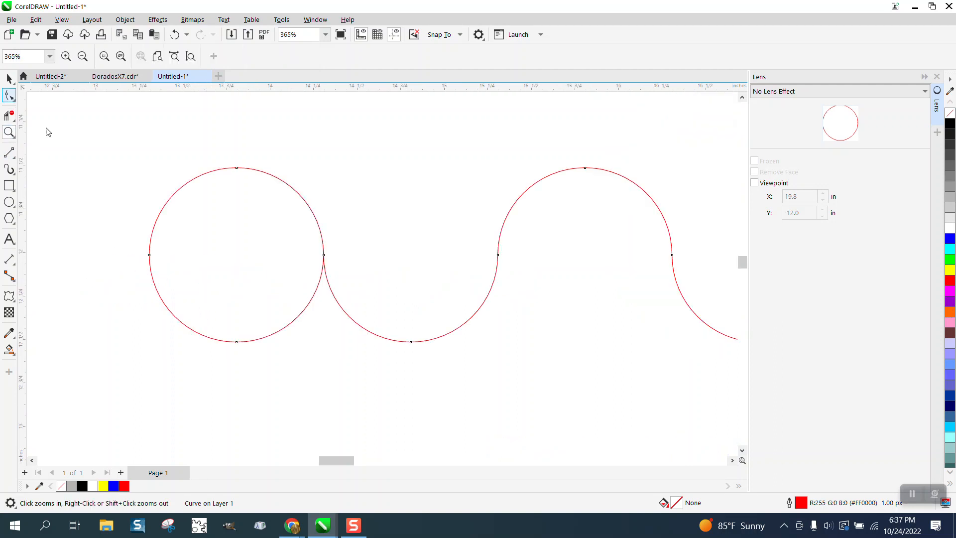
click(150, 255)
right_click(151, 256)
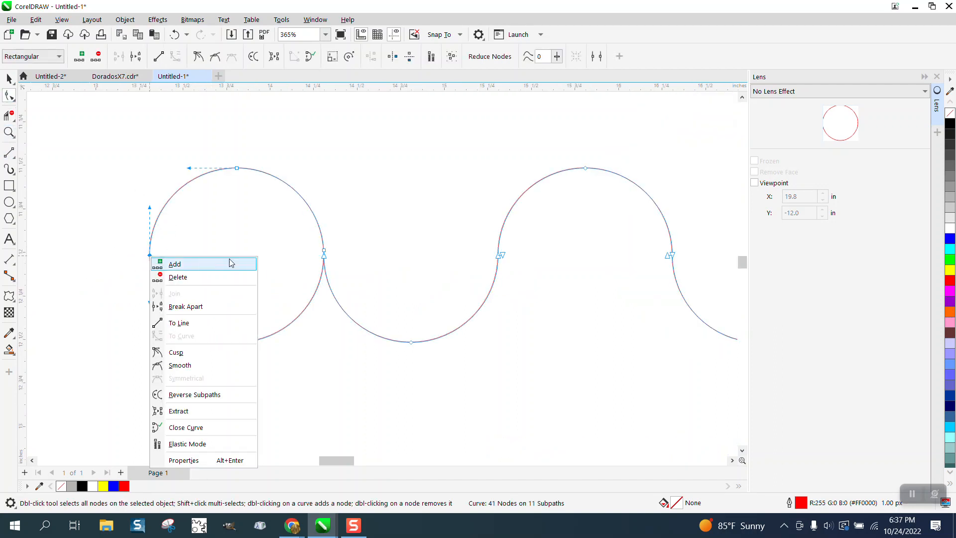
click(201, 307)
click(9, 115)
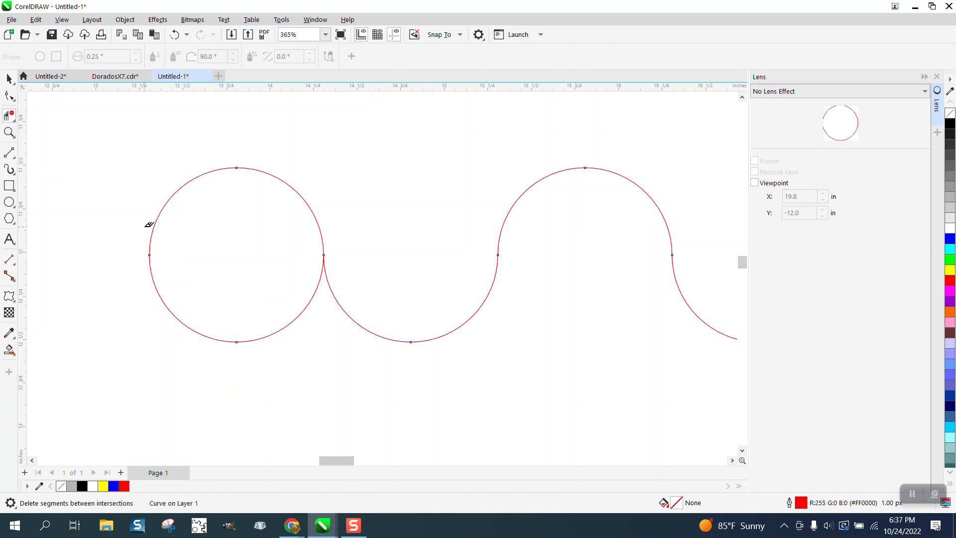
drag(227, 270, 230, 377)
Step: Break the curve apart at the last circle's outer right node and delete that circle's lower half
scroll(174, 321, down, 6)
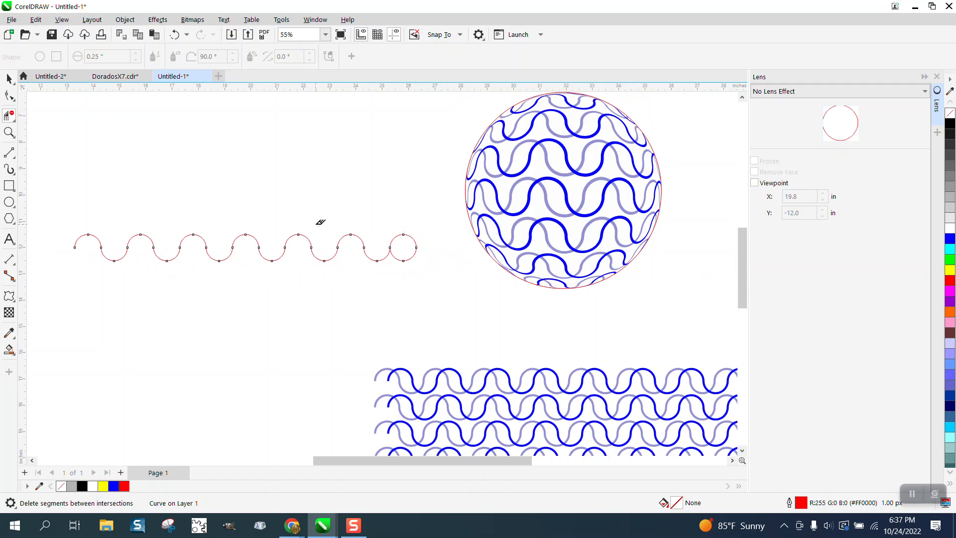
click(9, 132)
drag(400, 232, 464, 286)
click(9, 95)
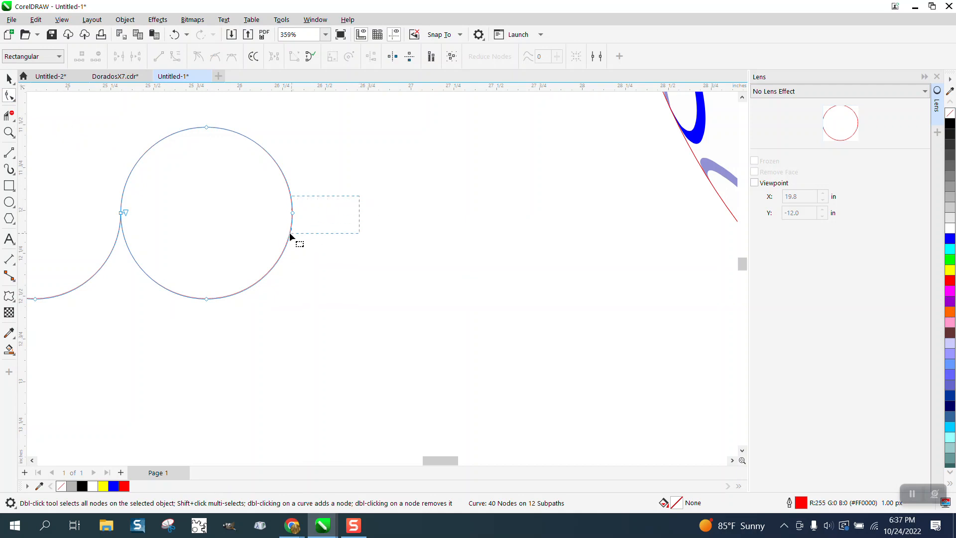
drag(291, 236, 279, 237)
right_click(293, 215)
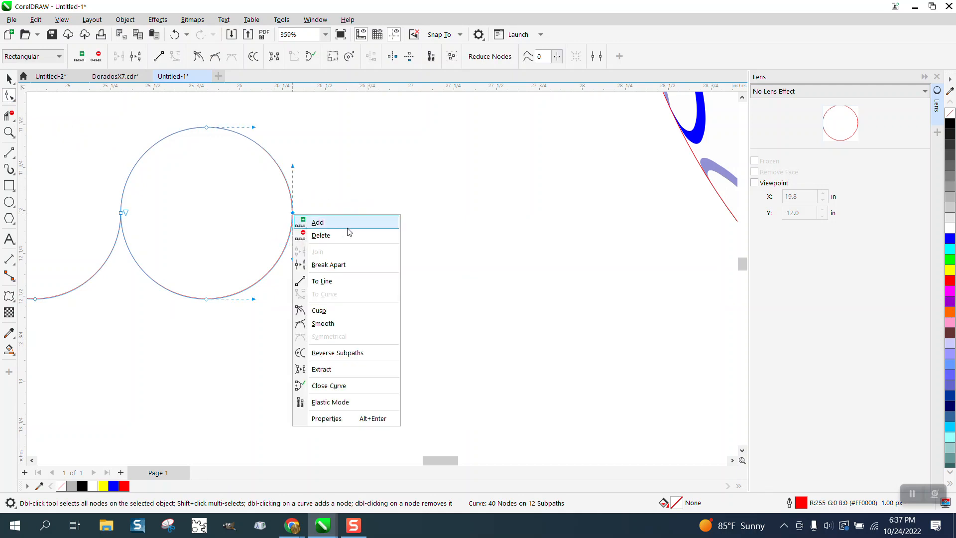
click(344, 268)
scroll(466, 315, down, 2)
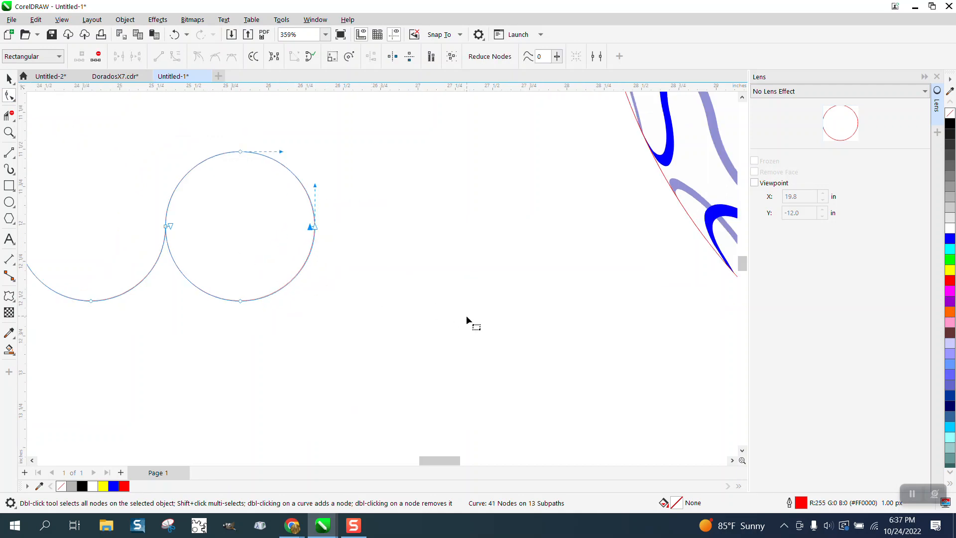
click(9, 115)
click(272, 302)
Step: Move the wave curve up to about X 20.05, Y -9.2 inches and set its outline width to 25 px
scroll(481, 354, down, 2)
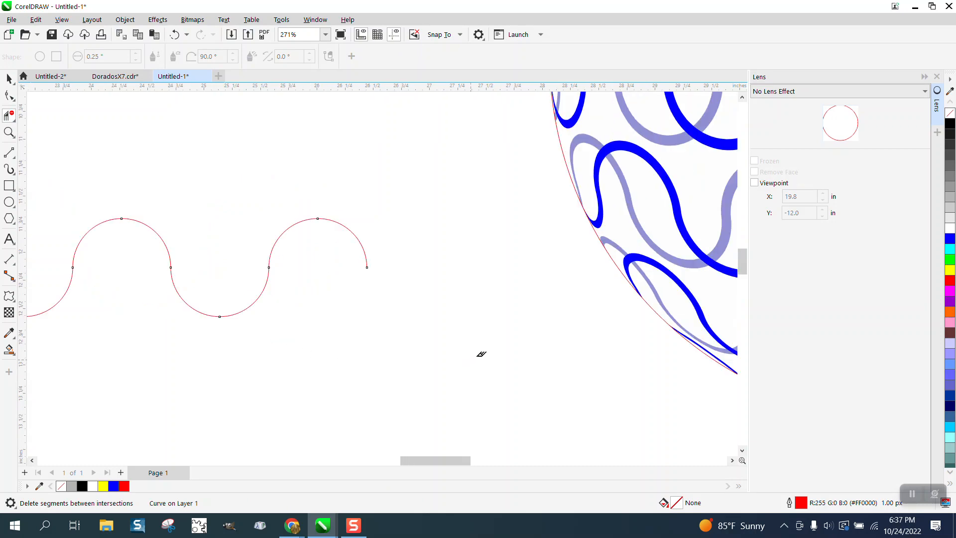
scroll(482, 355, down, 5)
click(9, 79)
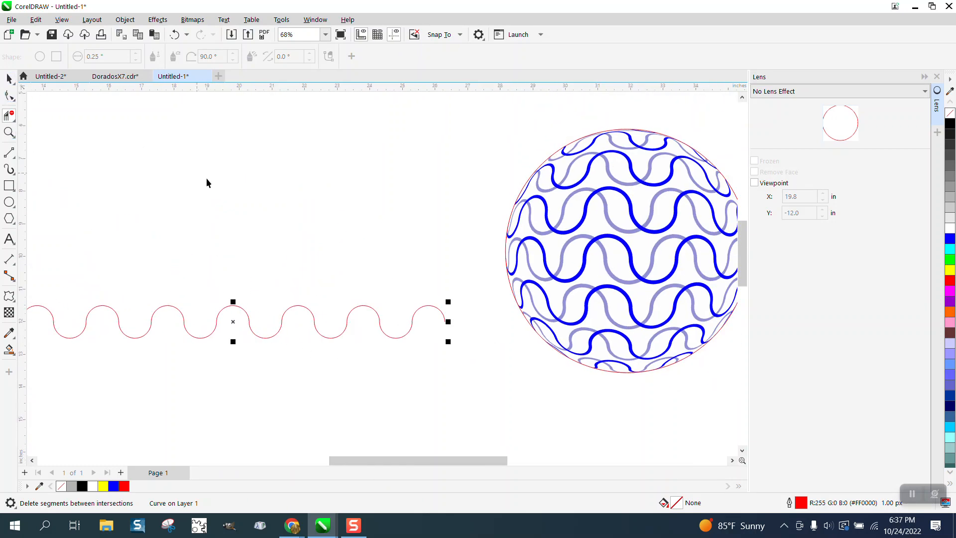
scroll(207, 182, down, 1)
drag(244, 300, 251, 233)
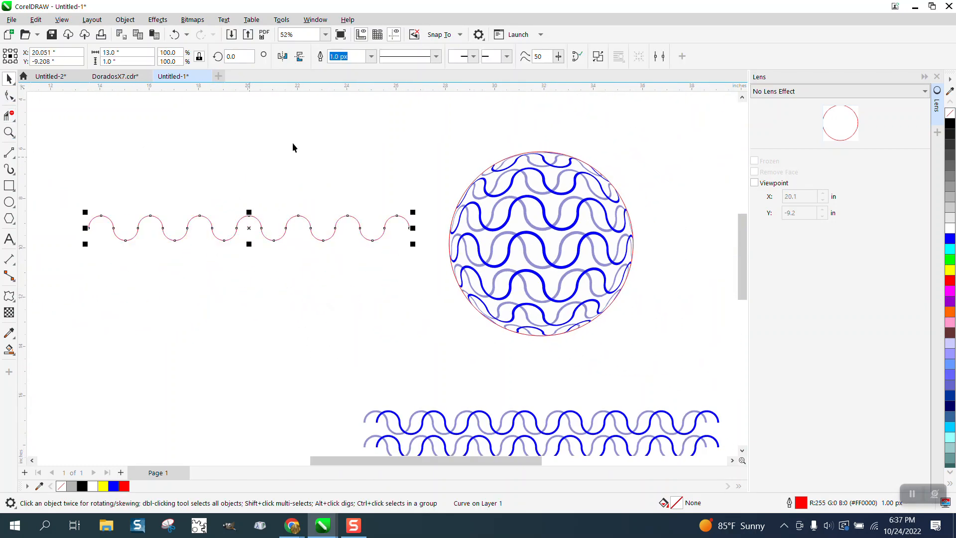
click(371, 56)
click(347, 162)
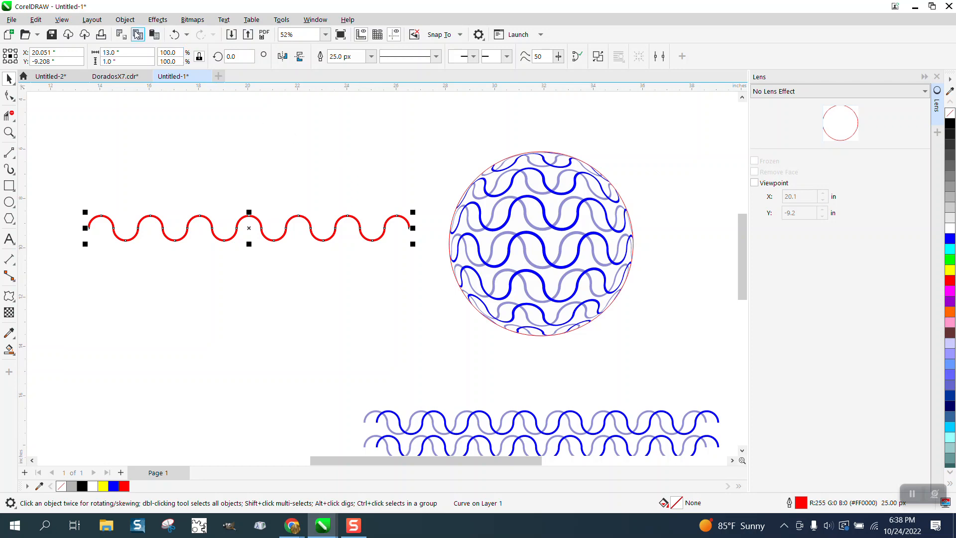
Step: Place a copy of the red wave above the right-hand sphere, across the page's right edge, and reselect the original
scroll(386, 200, down, 3)
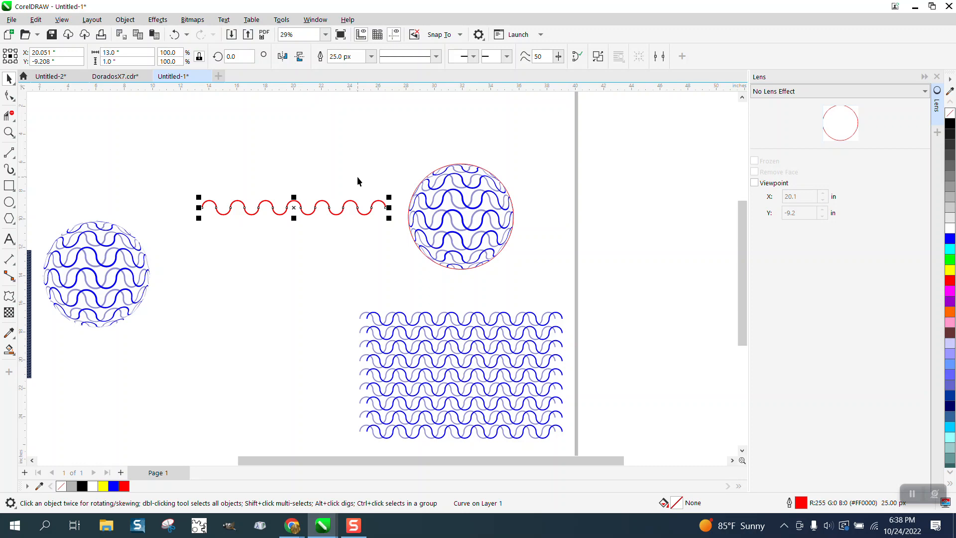
drag(298, 201, 636, 128)
click(329, 205)
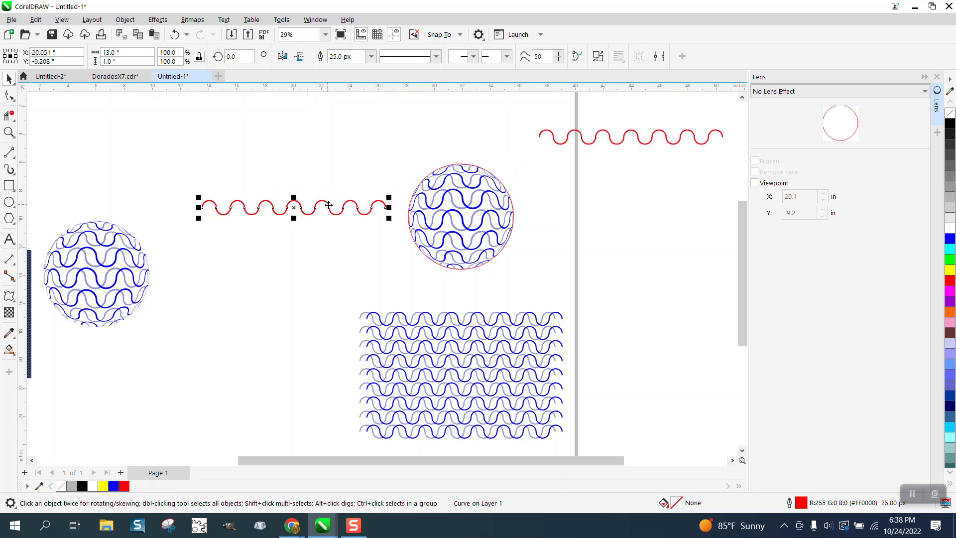
Step: Set the original wave's fill and outline color to blue (R:0 G:0 B:255)
click(951, 239)
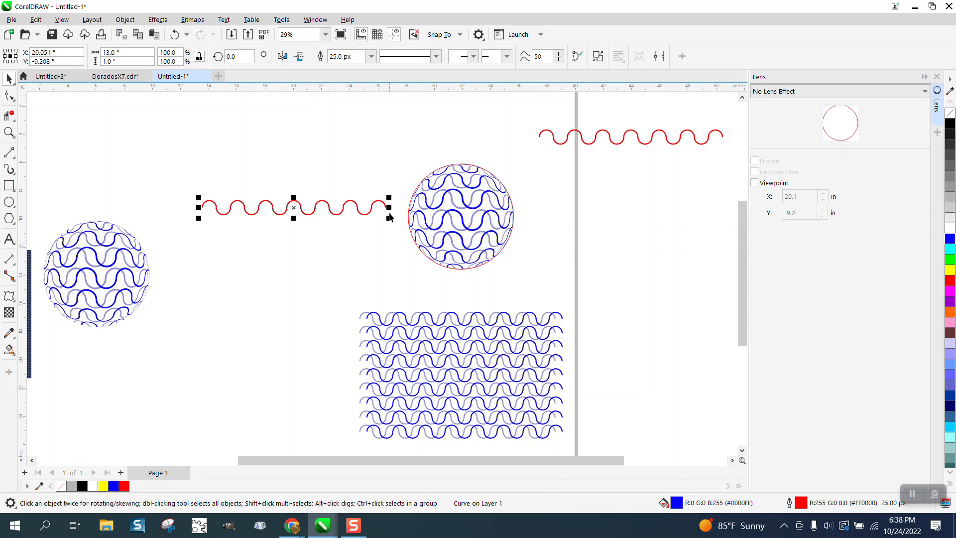
click(365, 212)
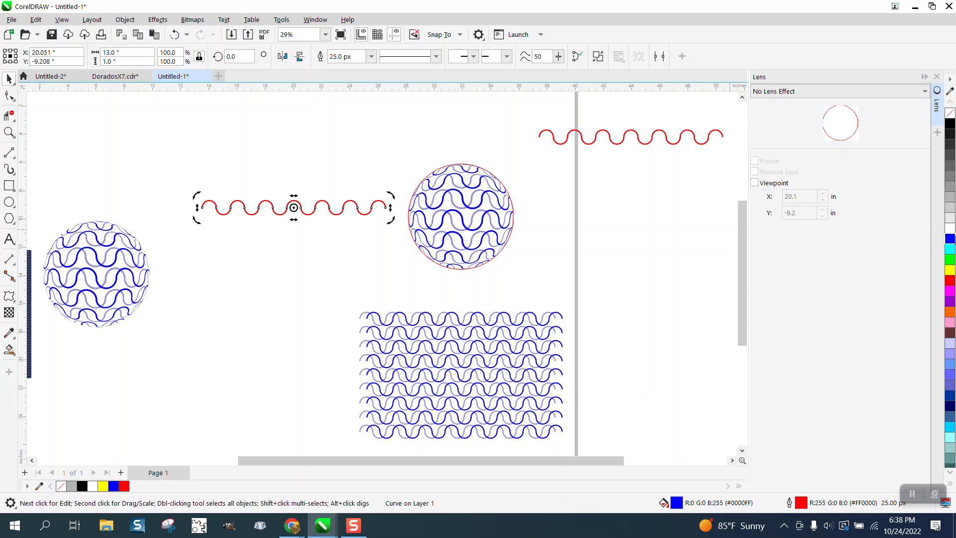
right_click(950, 238)
Step: Convert the blue wave's outline to an object and move it to about X 18.28, Y -4.97 inches
click(125, 19)
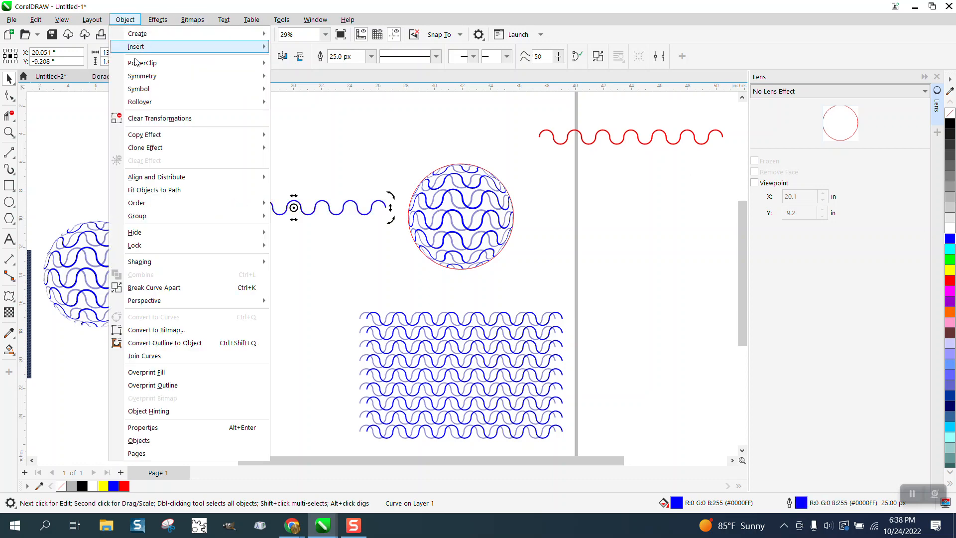
click(166, 343)
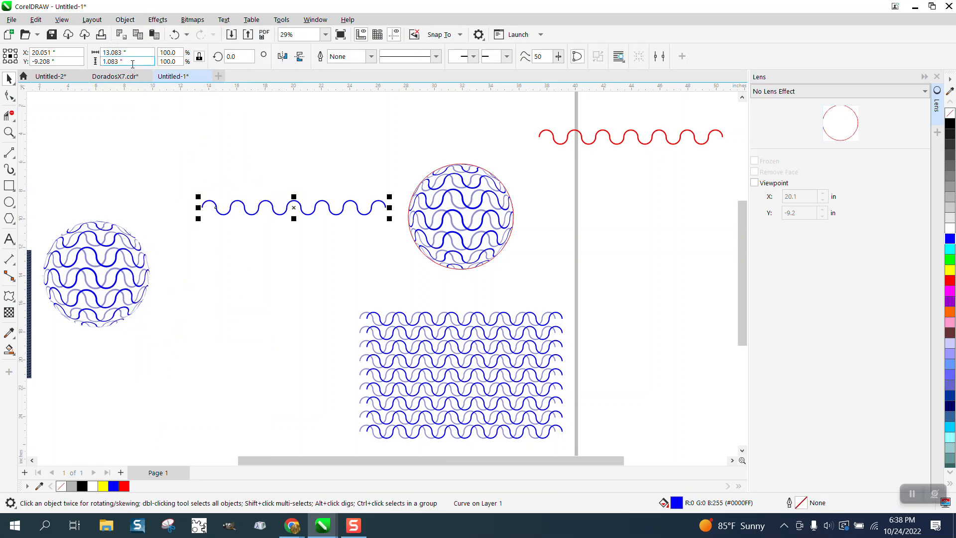
click(272, 125)
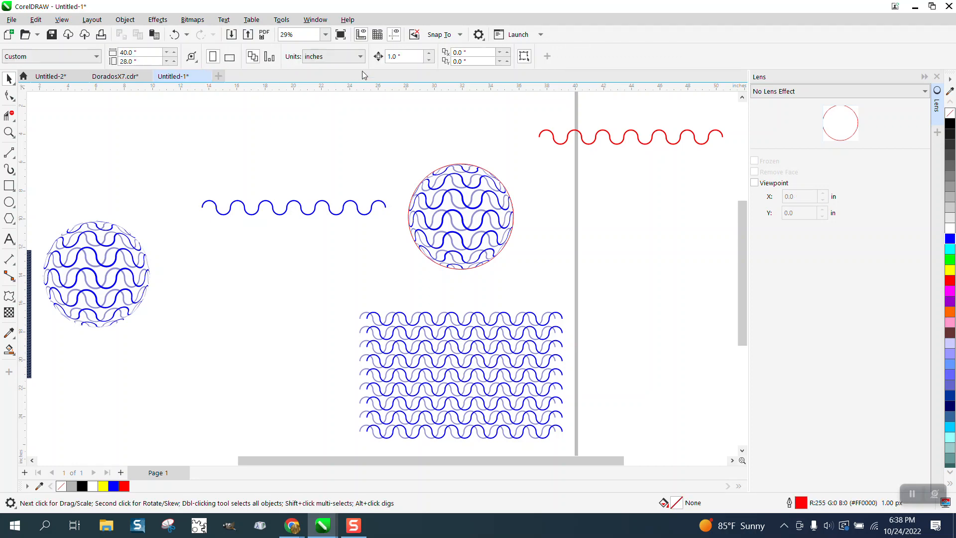
click(317, 208)
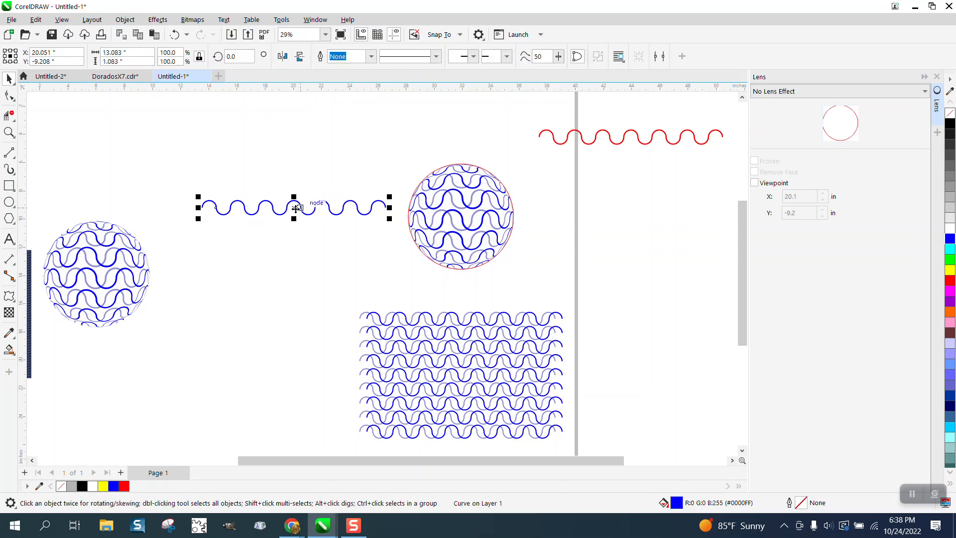
drag(295, 208, 269, 148)
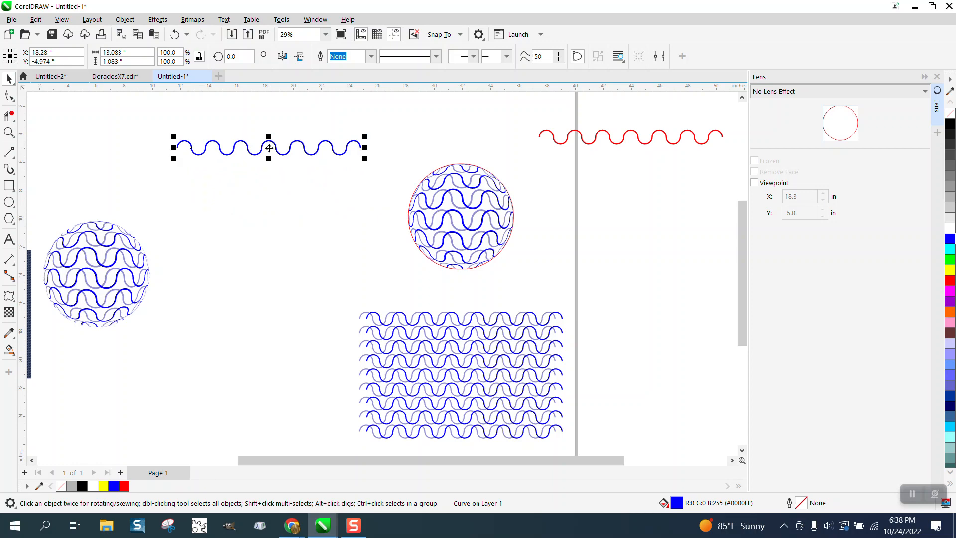
Step: Stack ten copies of the blue wave below it at 1 inch spacing and group all eleven waves
key(ctrl+d)
key(ctrl+d)
key(ctrl+d)
key(ctrl+d)
key(ctrl+d)
key(ctrl+d)
key(ctrl+d)
key(ctrl+d)
key(ctrl+d)
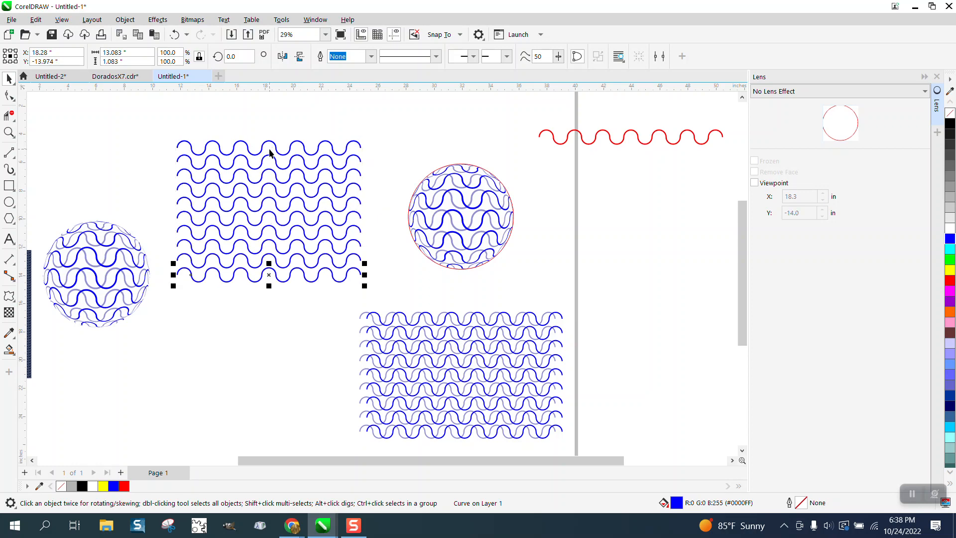
key(ctrl+d)
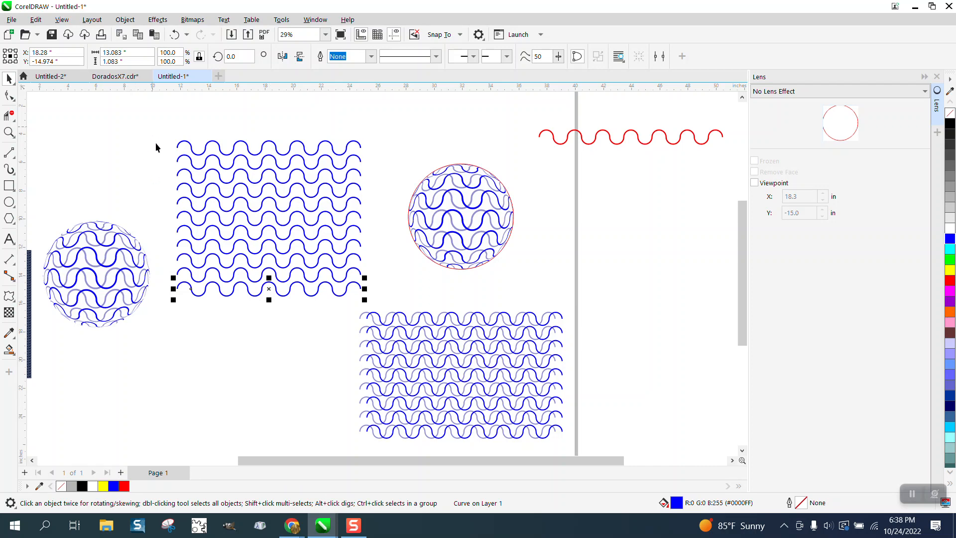
drag(156, 147, 382, 307)
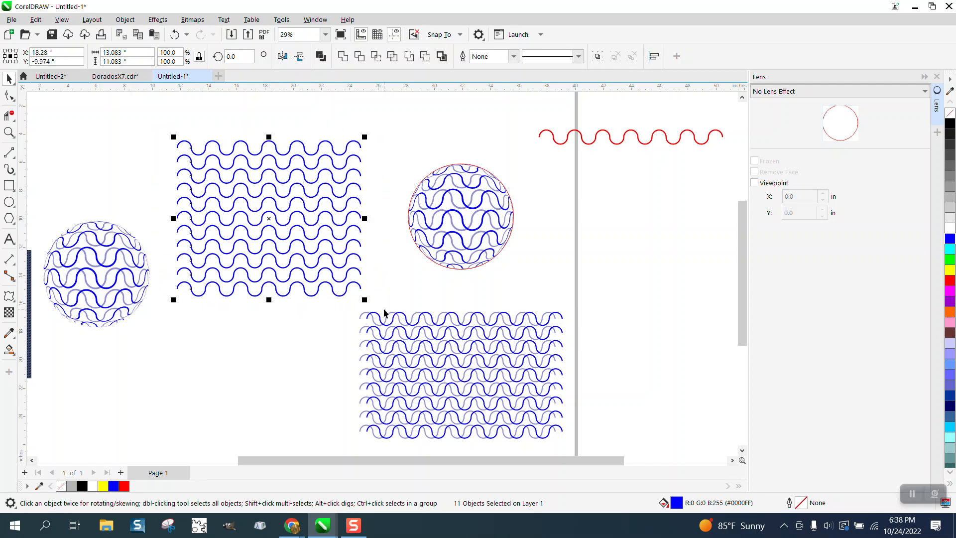
key(ctrl+g)
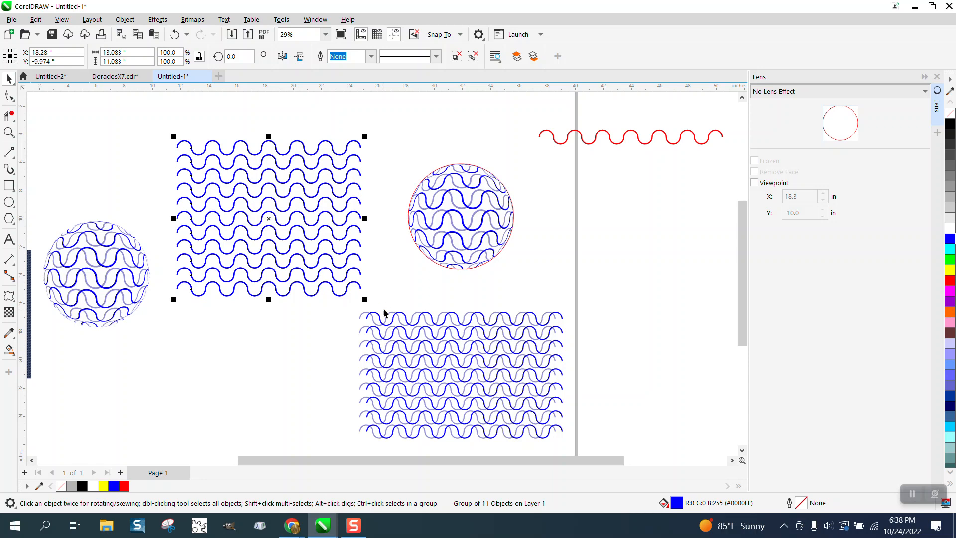
Step: Place a copy of the wave group 1 inch to the right and tint its fill to pale lavender (R:177 G:177 B:241)
key(Right)
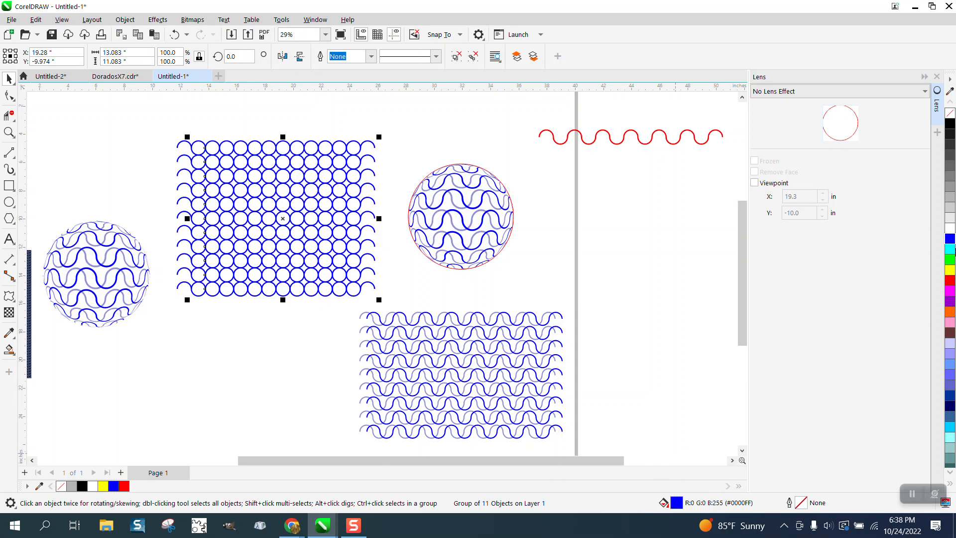
ctrl+click(952, 229)
ctrl+click(952, 228)
ctrl+click(952, 228)
ctrl+click(952, 228)
ctrl+click(951, 229)
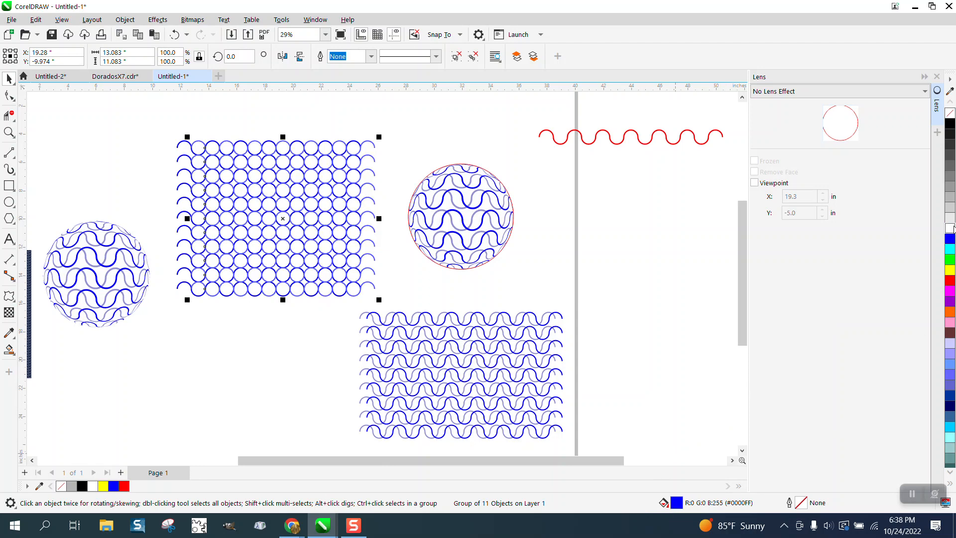
ctrl+click(951, 229)
ctrl+click(952, 228)
ctrl+click(951, 229)
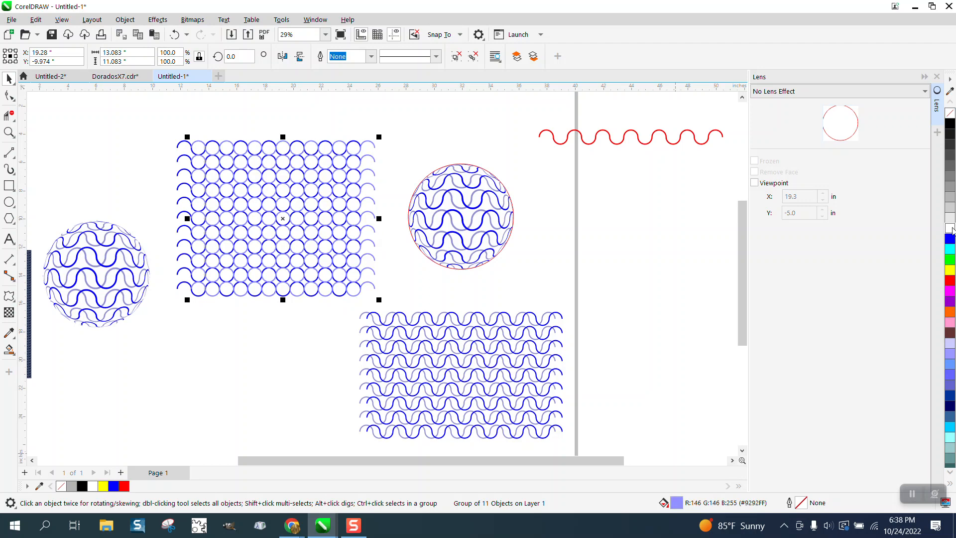
ctrl+click(952, 228)
ctrl+click(952, 229)
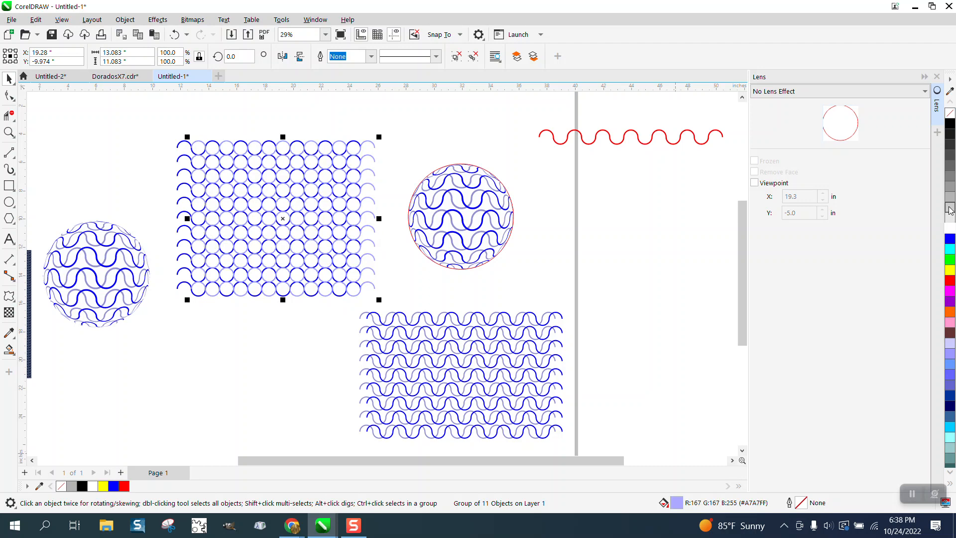
ctrl+click(950, 210)
Step: Move the lavender wave group 1 inch back to the left and send it behind the blue group
key(Left)
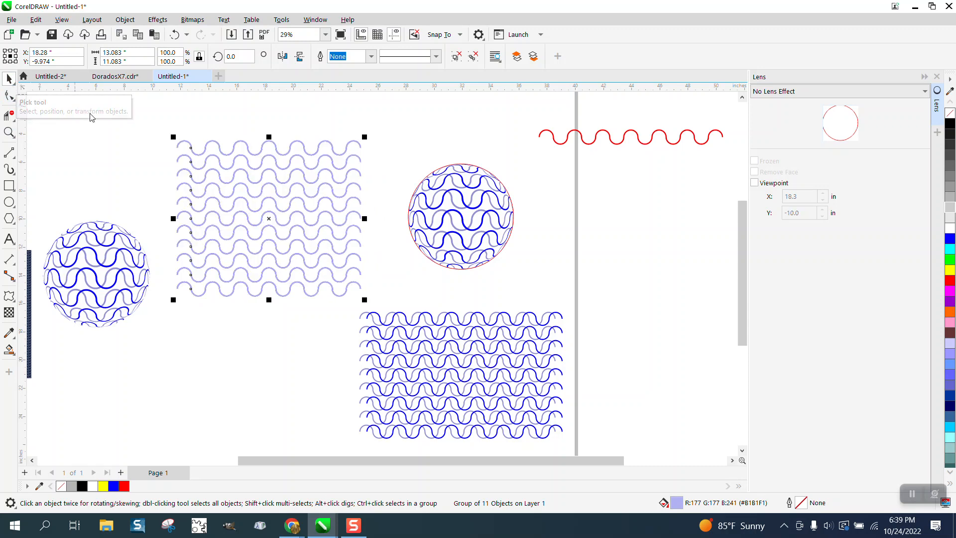
click(125, 20)
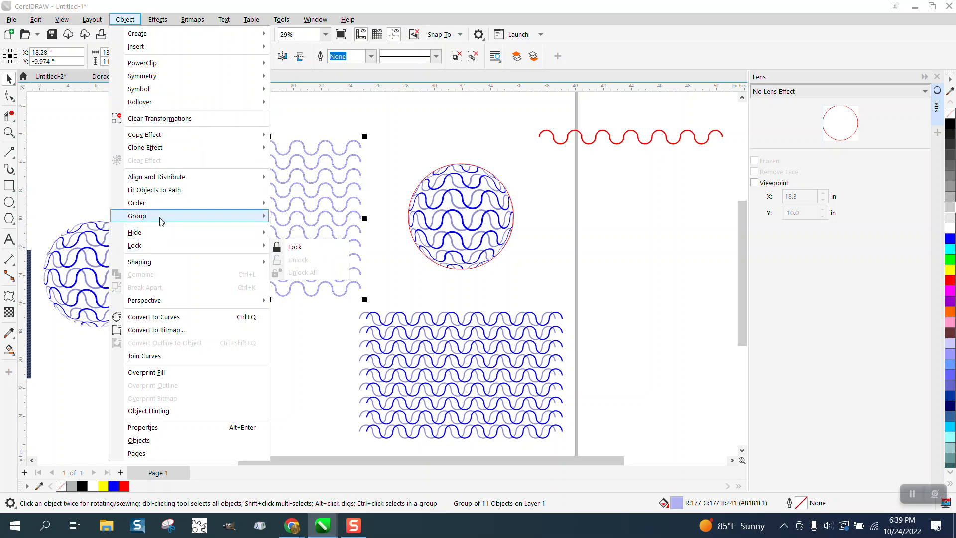
mouse_move(160, 203)
click(285, 218)
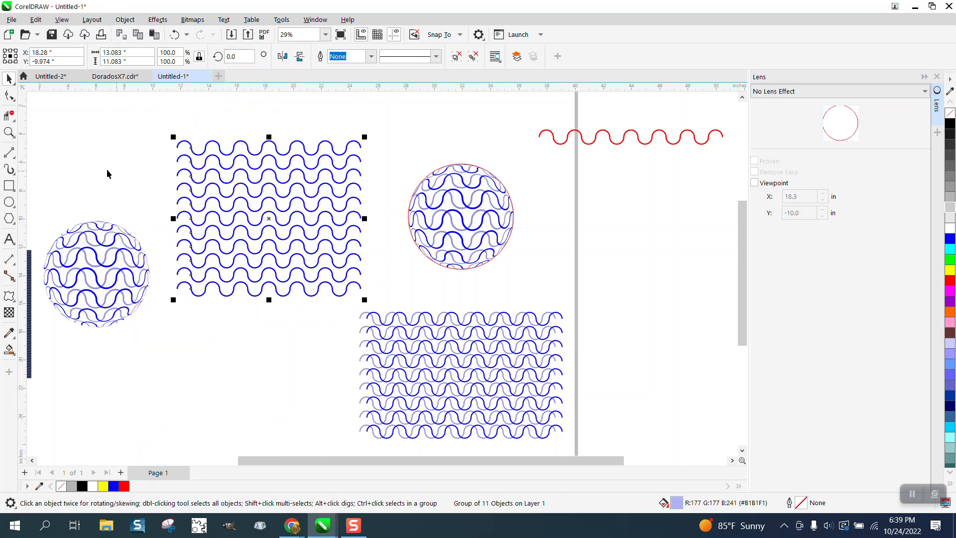
Step: Set the nudge distance to 0.5 inch and shift the blue wave group up by that amount
click(170, 117)
click(398, 56)
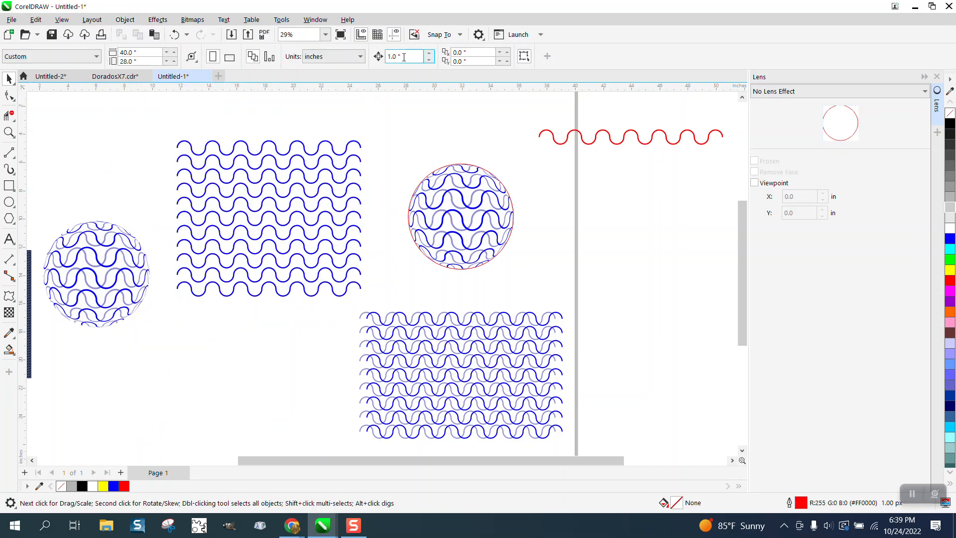
text(.5)
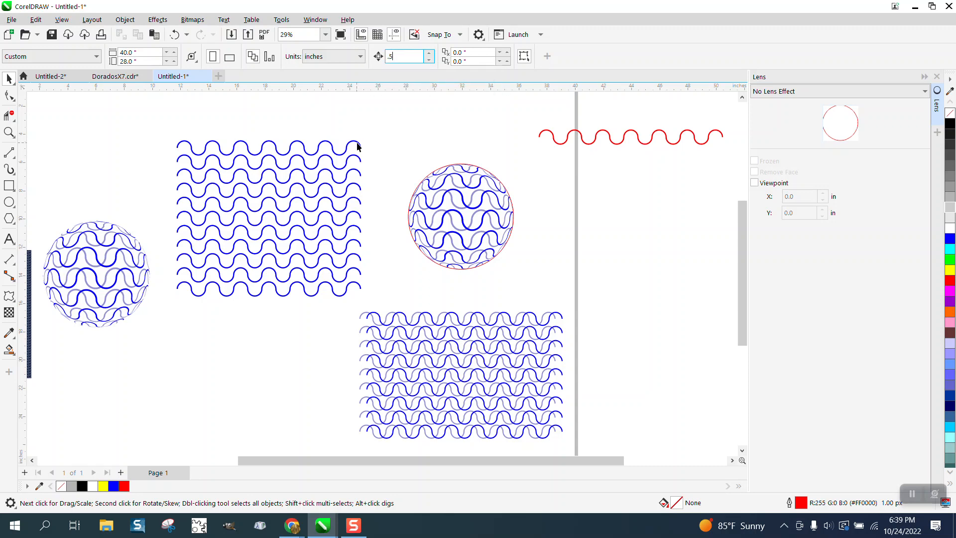
click(360, 145)
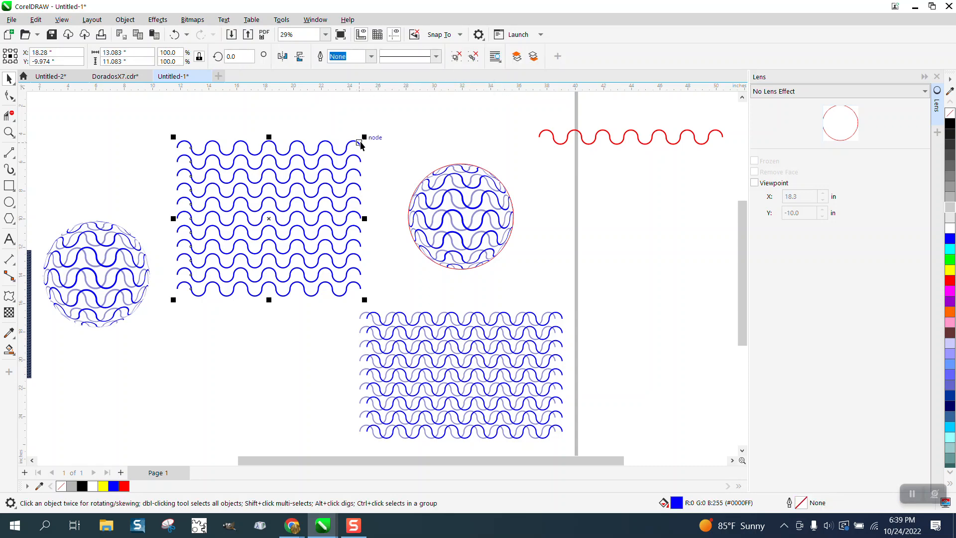
drag(361, 145, 361, 141)
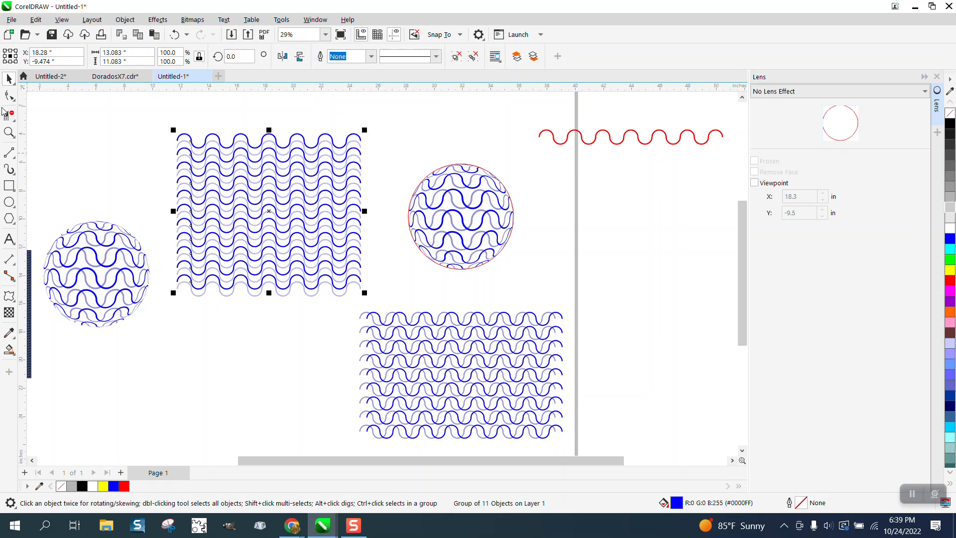
Step: Check the overlap of the offset waves up close and group the blue and lavender wave groups together
click(9, 132)
drag(169, 120, 288, 227)
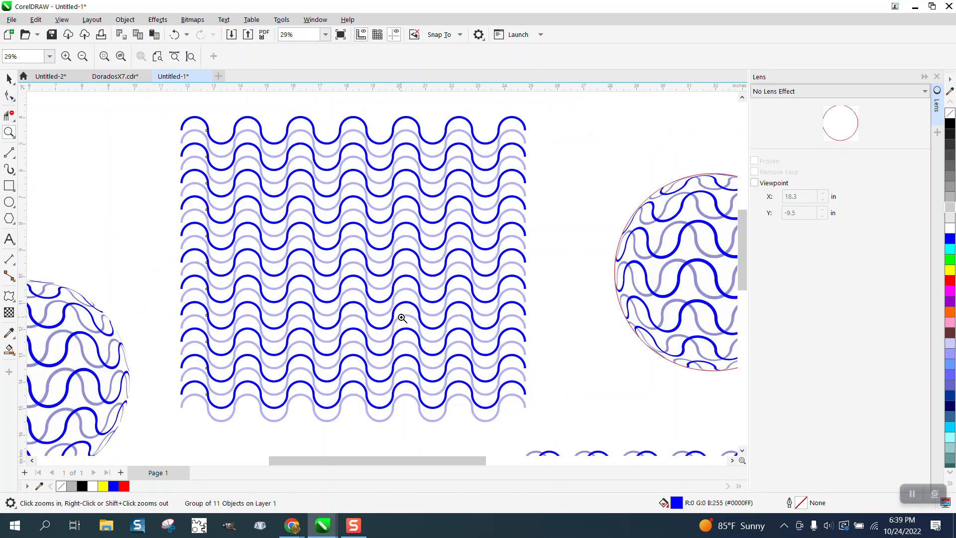
right_click(223, 256)
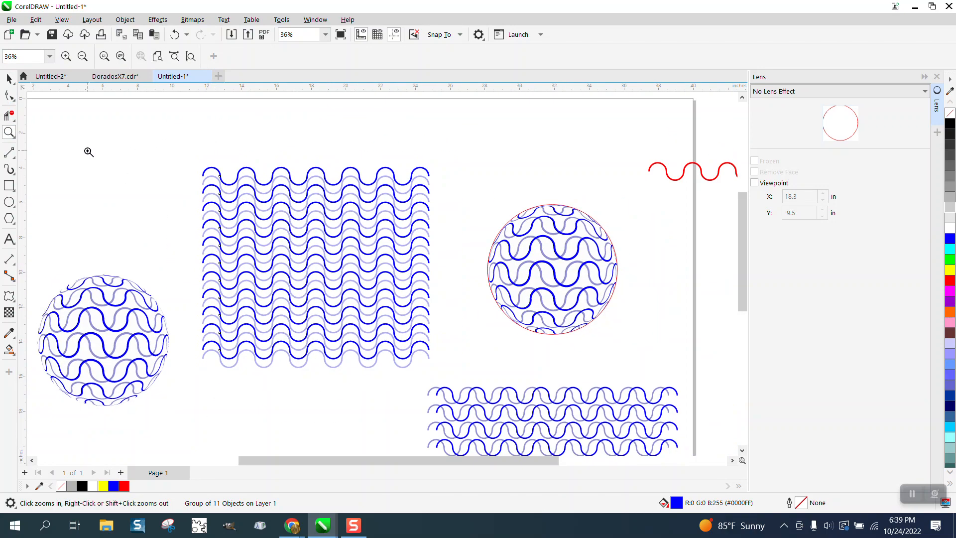
click(9, 78)
drag(169, 132, 449, 381)
key(ctrl+g)
scroll(400, 340, down, 2)
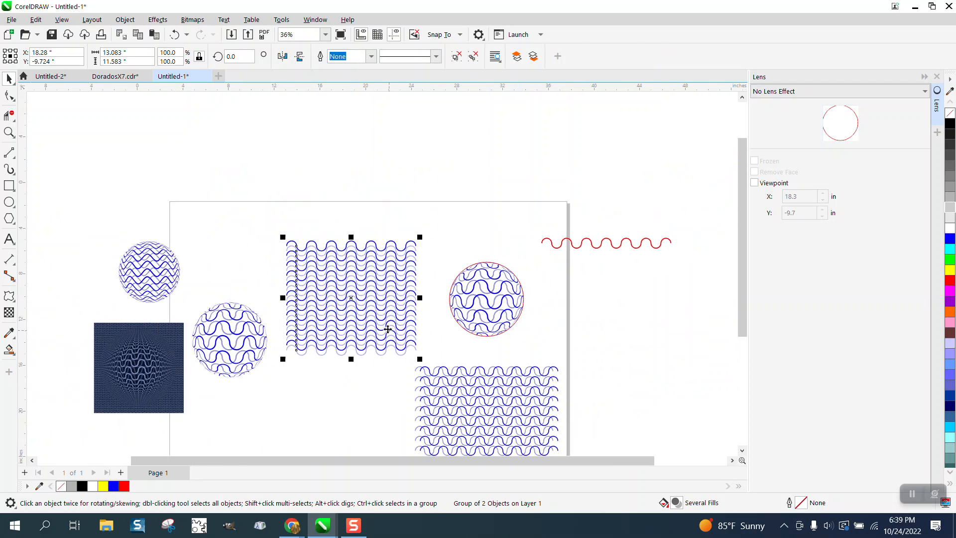
Step: Draw a circle about 7.2 inches in diameter and center it over the new wave pattern, at about X 18.1, Y -9.55 inches
click(9, 202)
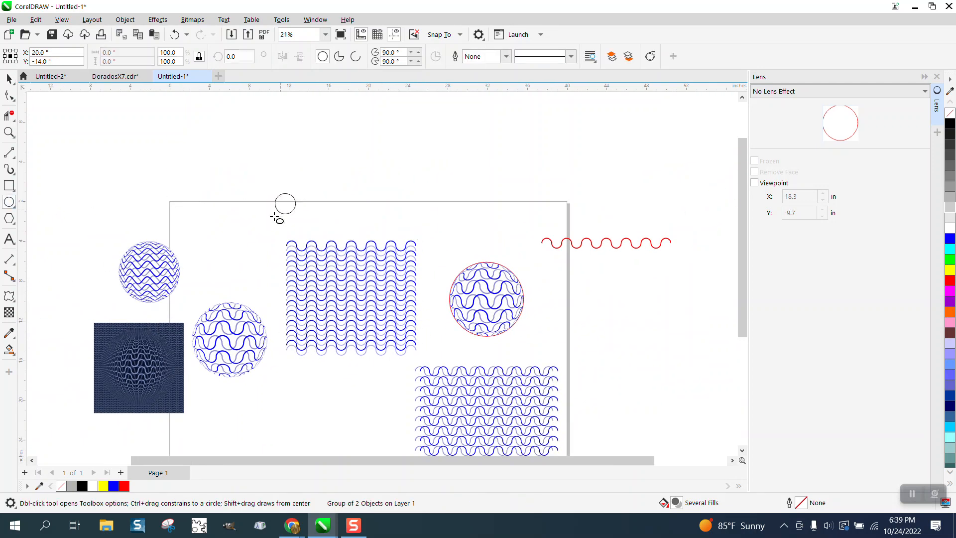
mouse_move(297, 190)
mouse_down()
mouse_move(234, 267)
mouse_move(221, 268)
mouse_up()
click(9, 78)
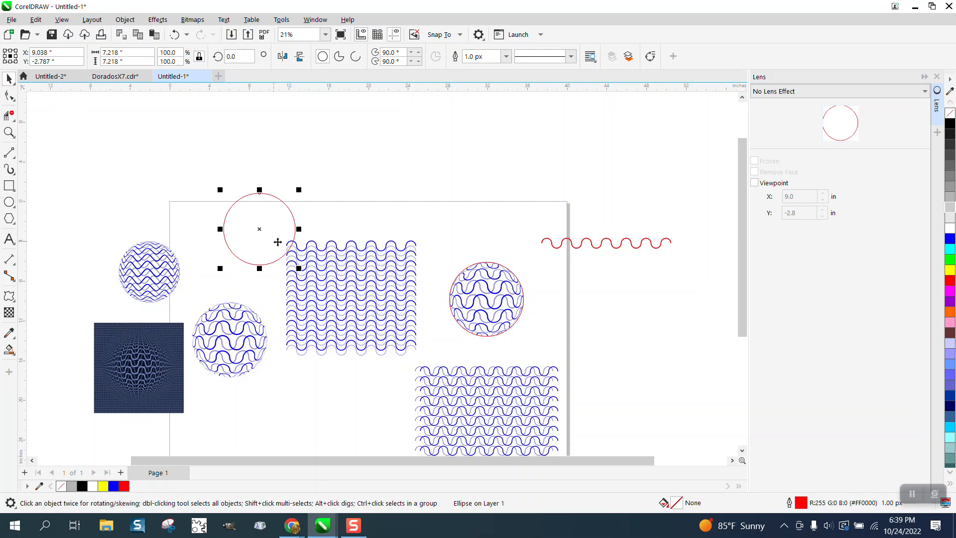
drag(259, 227, 349, 295)
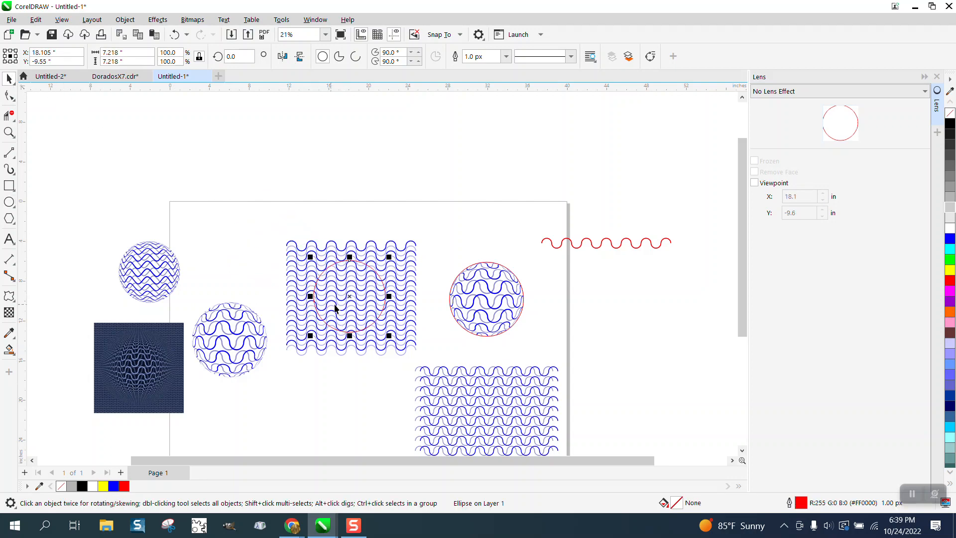
Step: Try a Fish Eye lens at 100% on the circle over the wave pattern and undo it
click(157, 19)
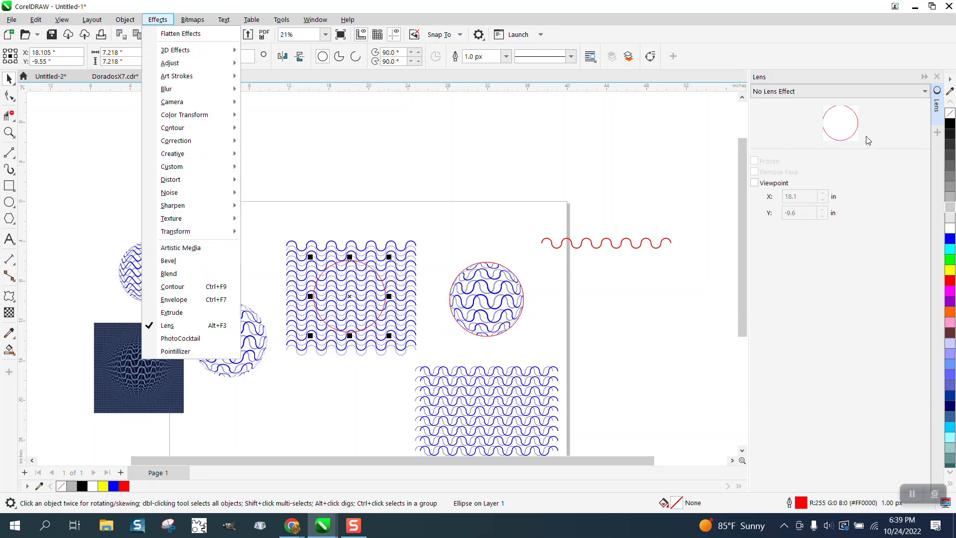
click(924, 92)
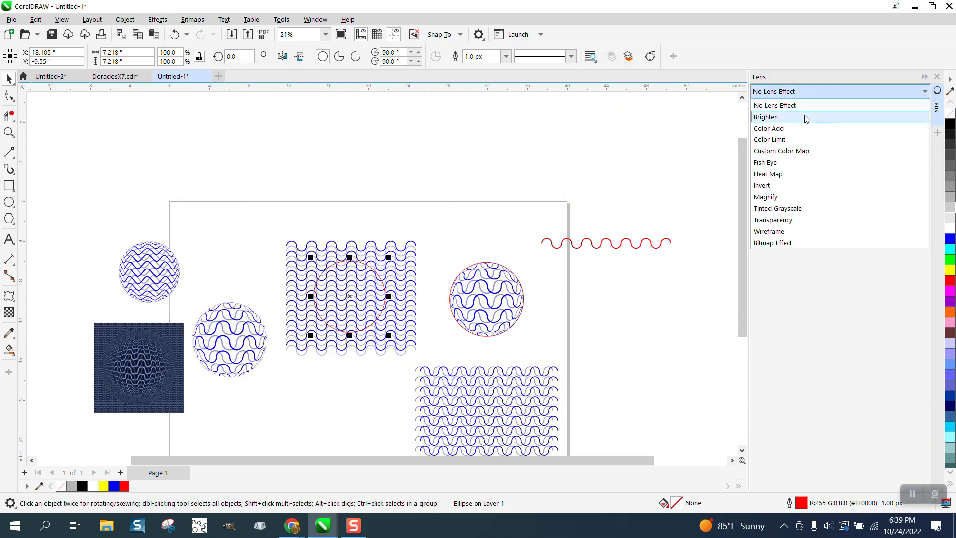
click(766, 163)
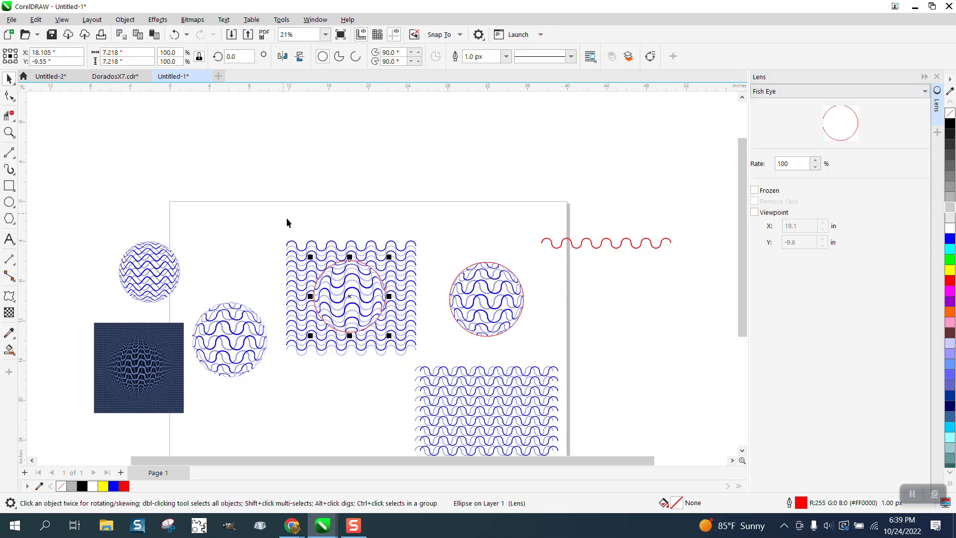
key(ctrl+z)
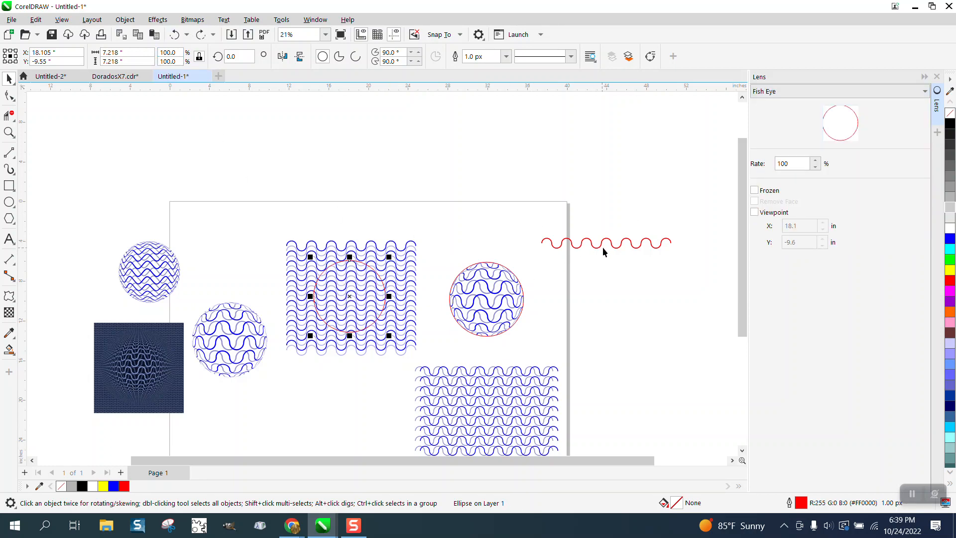
Step: Move the red wave above the page to about X 44.23, Y 5.59 inches and set the nudge distance to 1 inch
drag(613, 249, 614, 152)
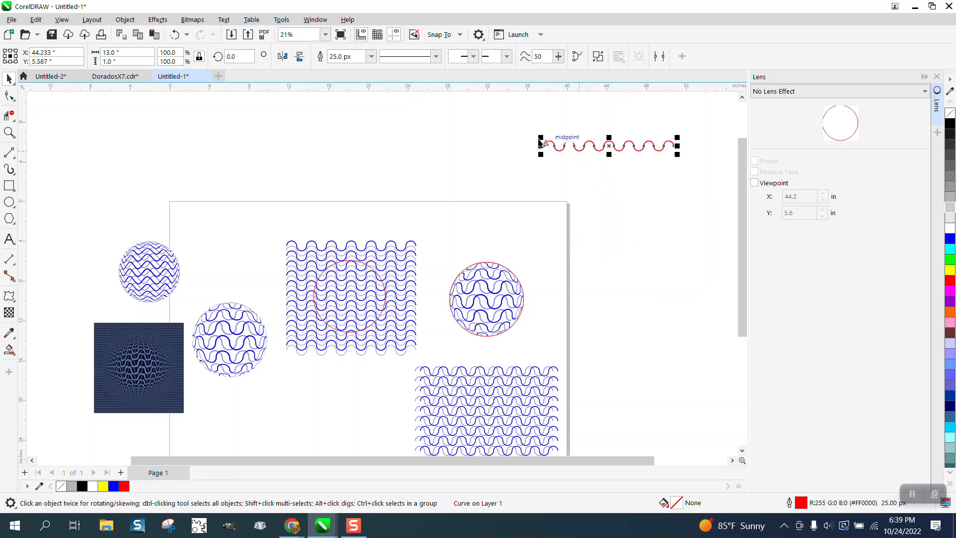
click(452, 130)
click(405, 56)
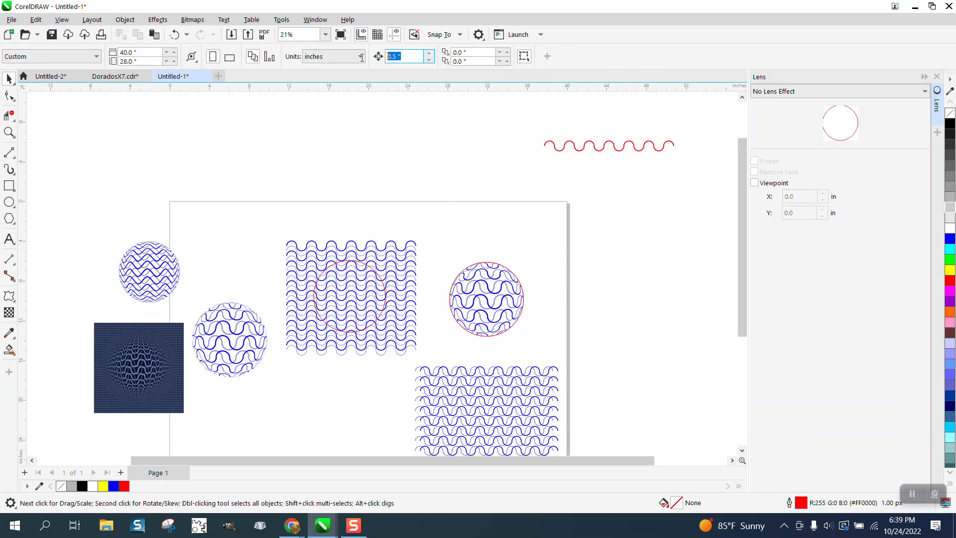
text(1)
Step: Stack ten copies of the red wave below it at 1 inch spacing and select all eleven red waves
click(615, 149)
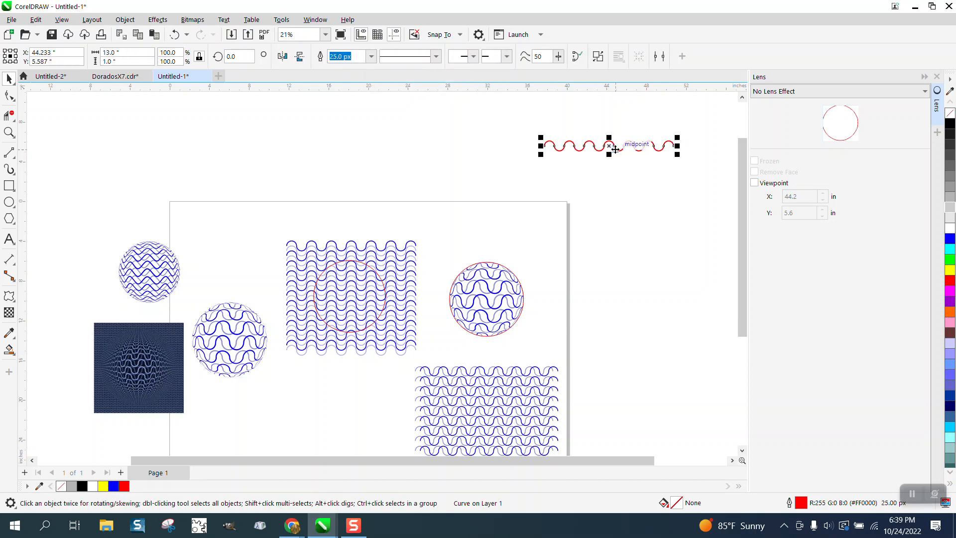
key(KP_Add)
key(Down)
key(KP_Add)
key(Down)
key(KP_Add)
key(Down)
key(KP_Add)
key(Down)
key(KP_Add)
key(Down)
key(KP_Add)
key(Down)
key(KP_Add)
key(Down)
key(KP_Add)
key(Down)
key(KP_Add)
key(Down)
key(KP_Add)
key(Down)
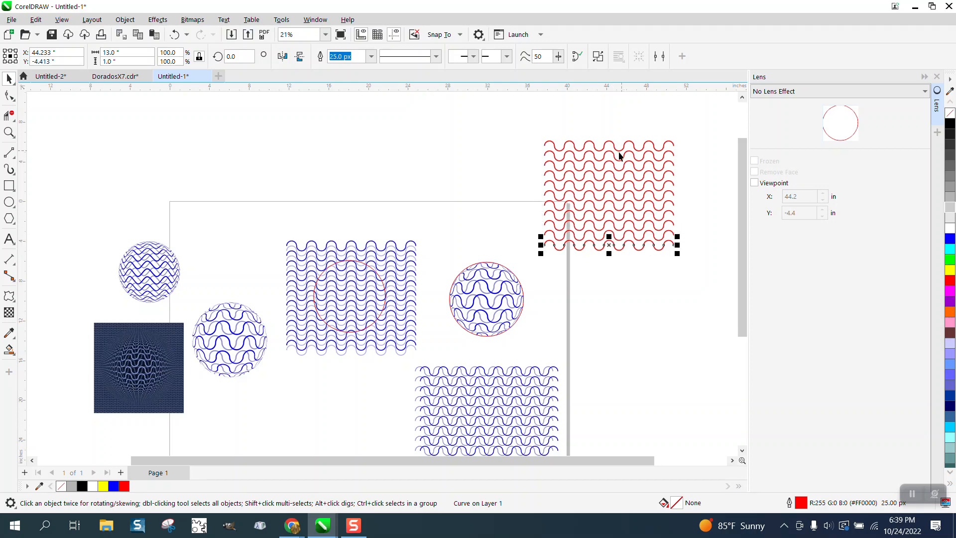
drag(526, 118, 696, 285)
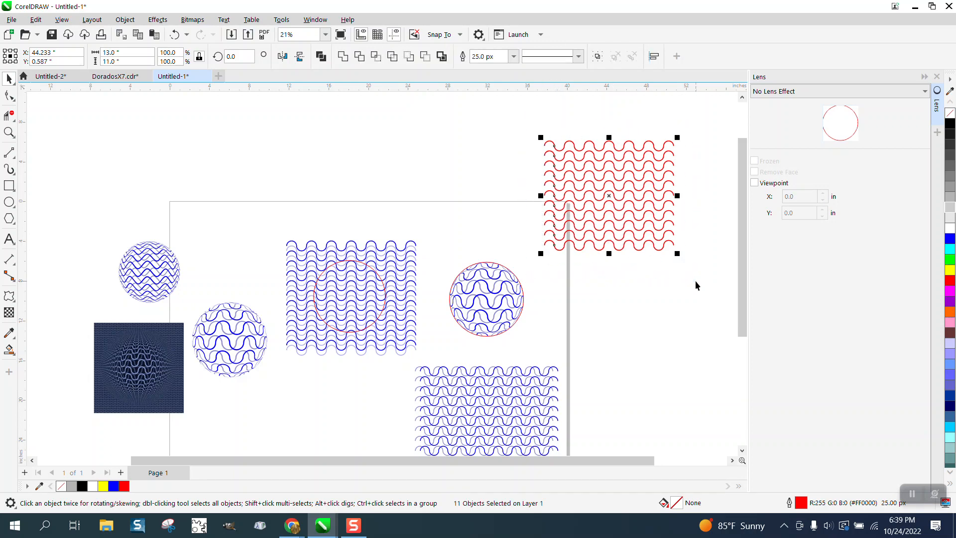
Step: Group the eleven red waves and set the nudge distance to 0.5 inch
key(ctrl+g)
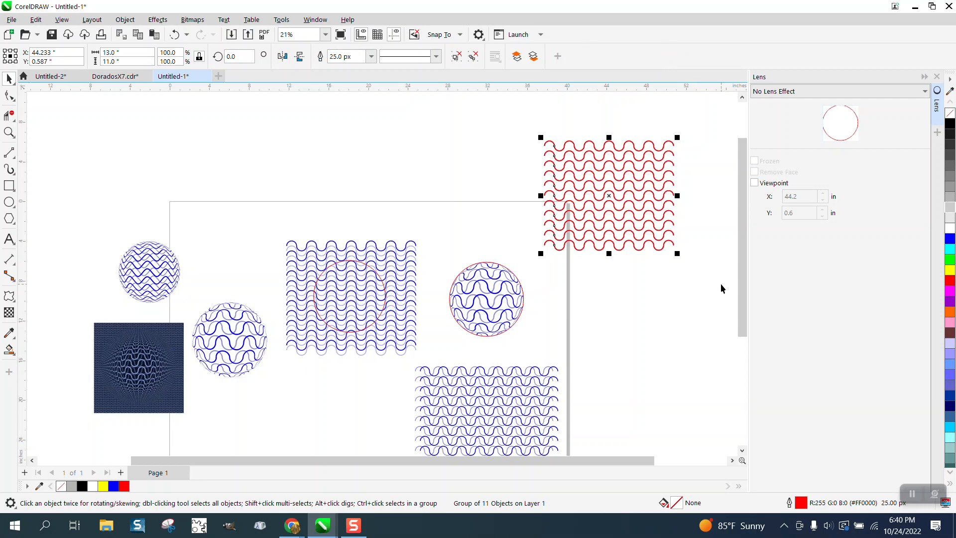
click(438, 112)
drag(413, 60, 382, 60)
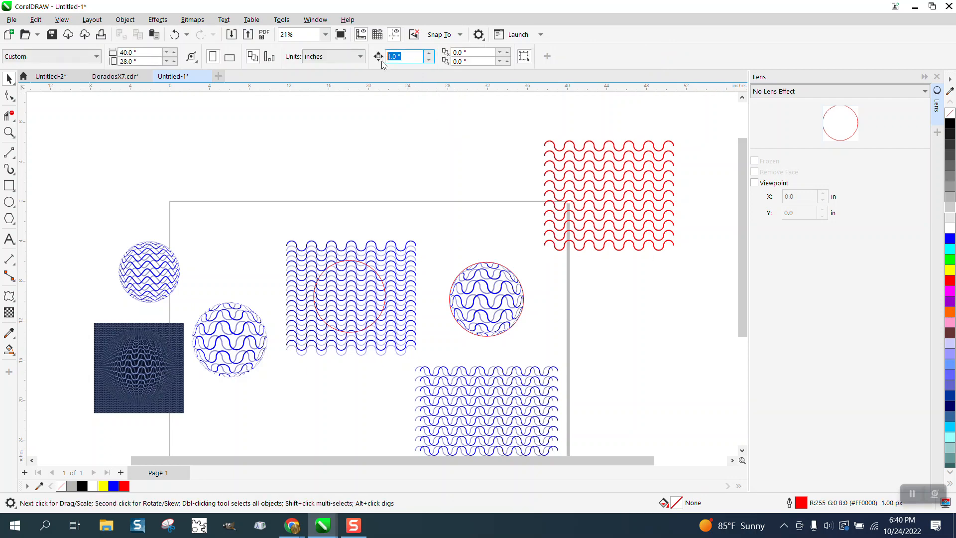
text(.5)
key(Return)
Step: Add a blue copy of the red wave group 0.5 inch above it and group both sets together
click(638, 252)
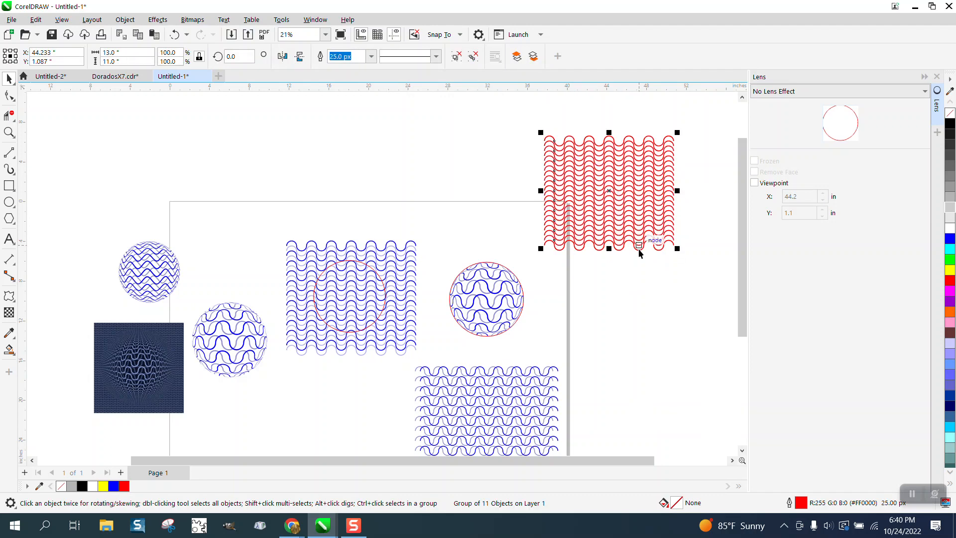
right_click(950, 244)
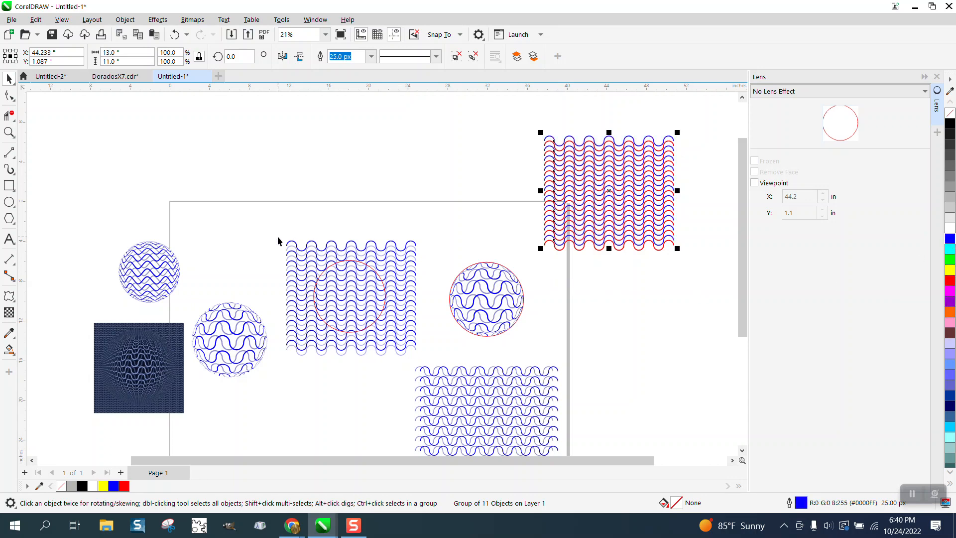
drag(510, 110, 704, 278)
key(ctrl+g)
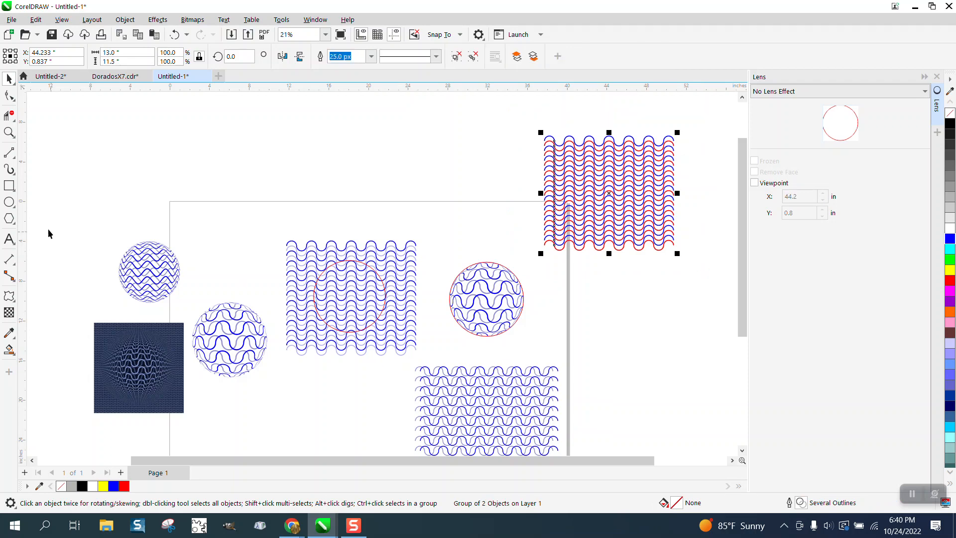
Step: Draw a circle about 7.67 inches in diameter between the wave patterns, just above the page
click(9, 202)
drag(470, 149, 393, 225)
click(9, 78)
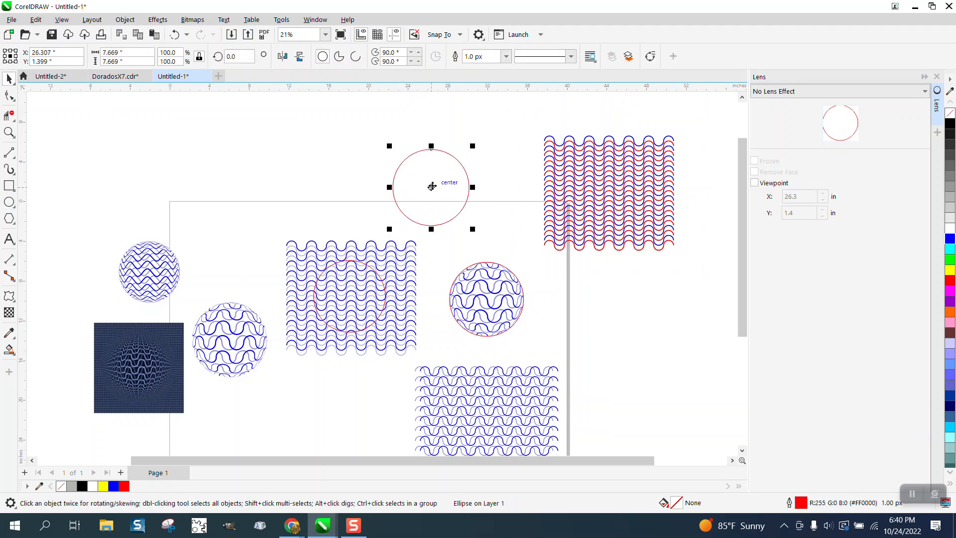
Step: Try a Fish Eye lens at 100% on the circle moved over the red and blue waves, and undo both changes
drag(432, 186, 615, 194)
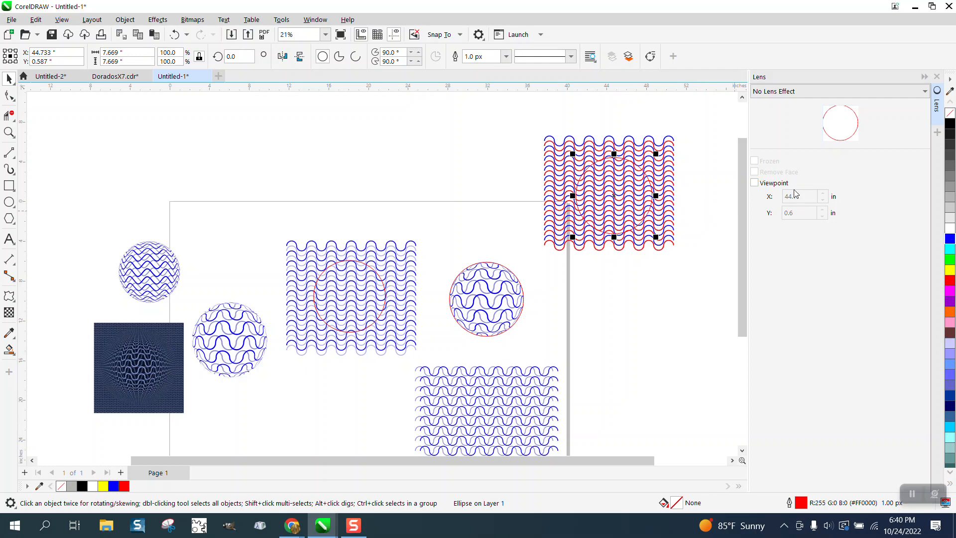
click(924, 91)
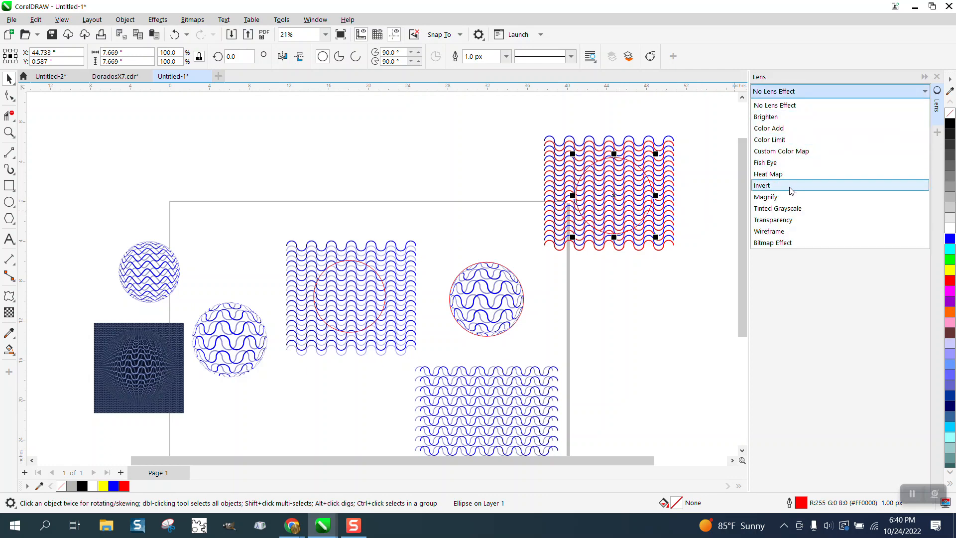
click(774, 164)
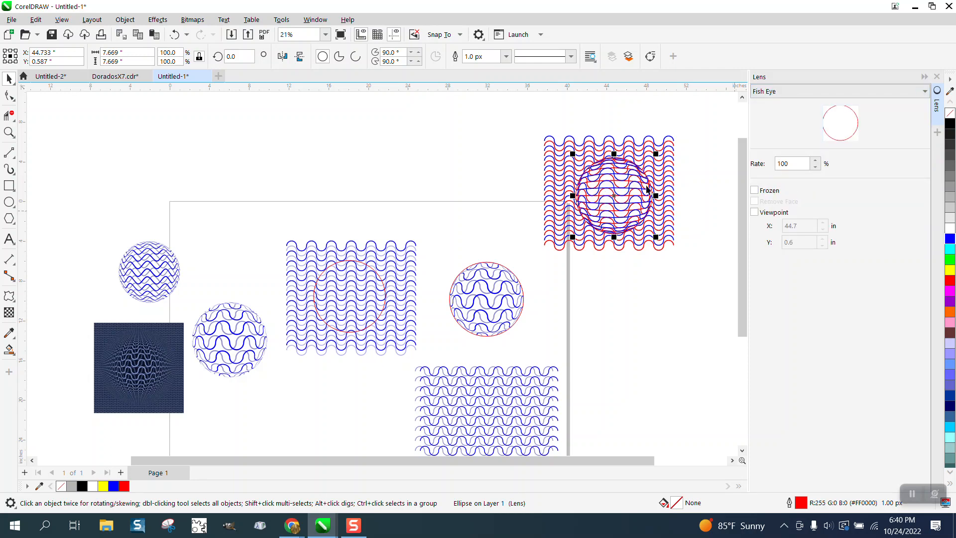
click(9, 132)
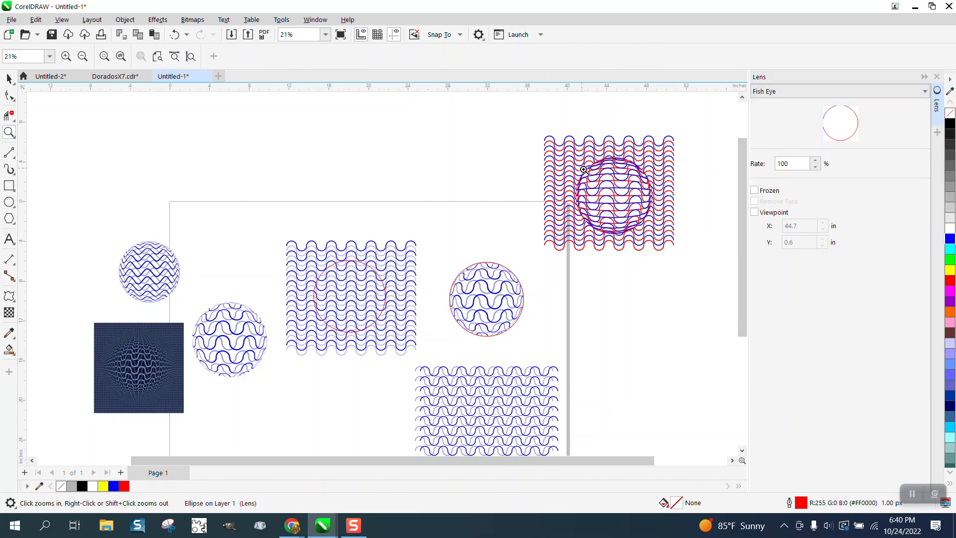
drag(586, 170, 647, 219)
scroll(632, 217, down, 4)
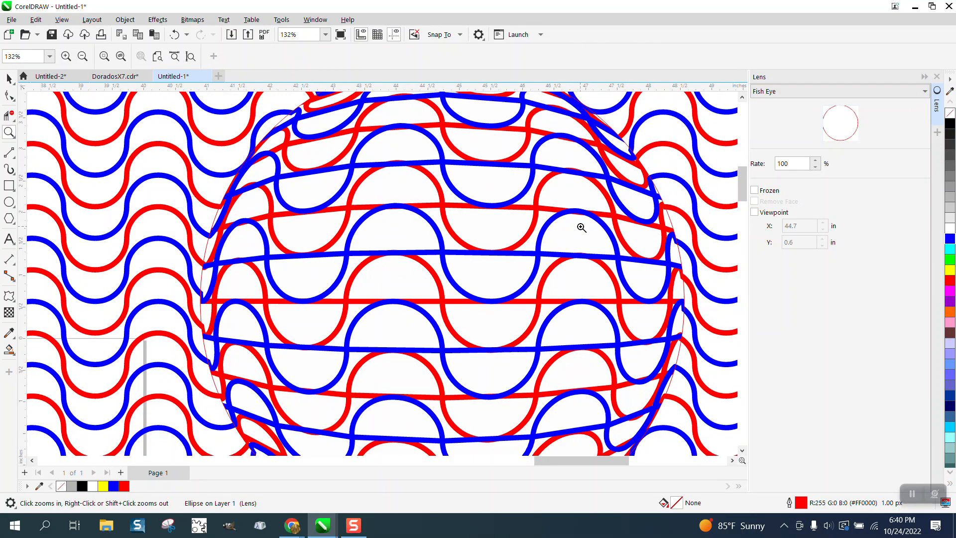
scroll(463, 225, down, 2)
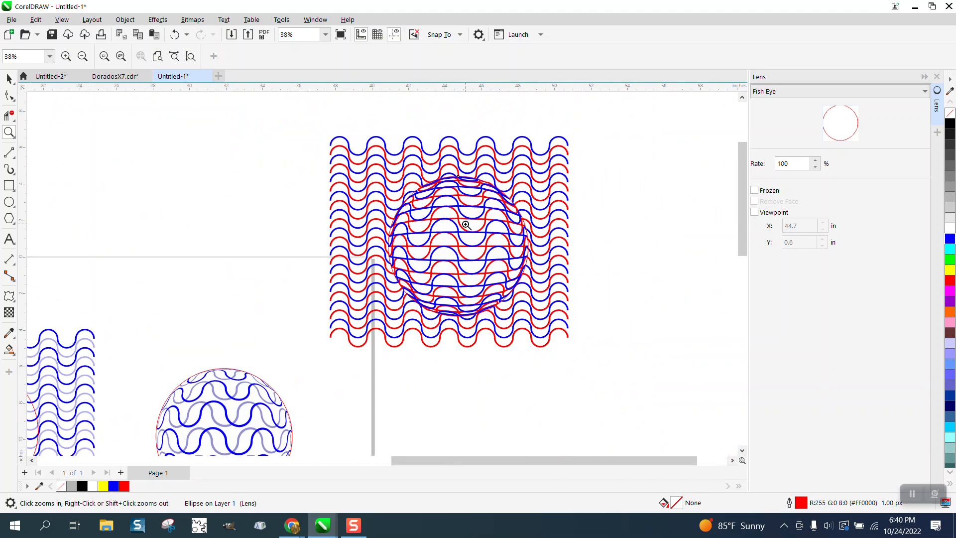
click(9, 78)
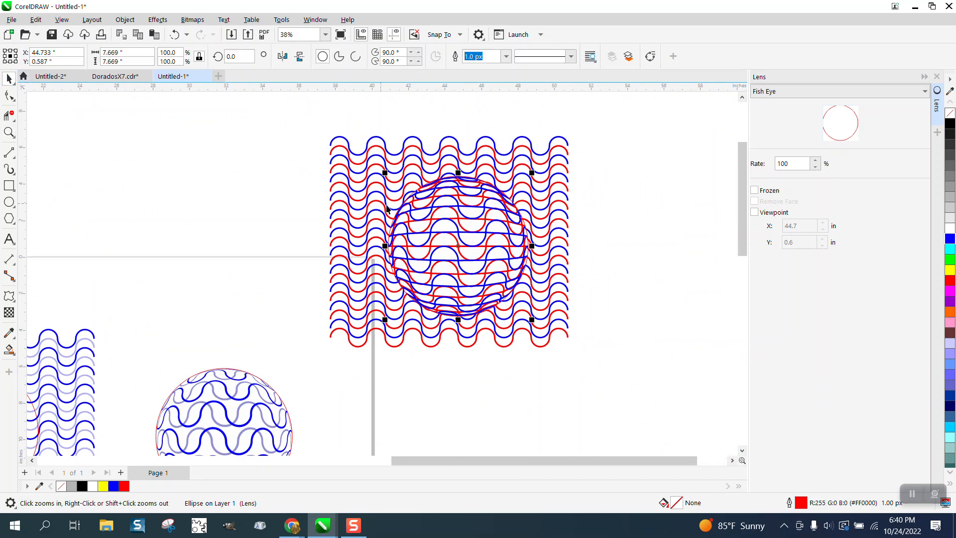
click(175, 36)
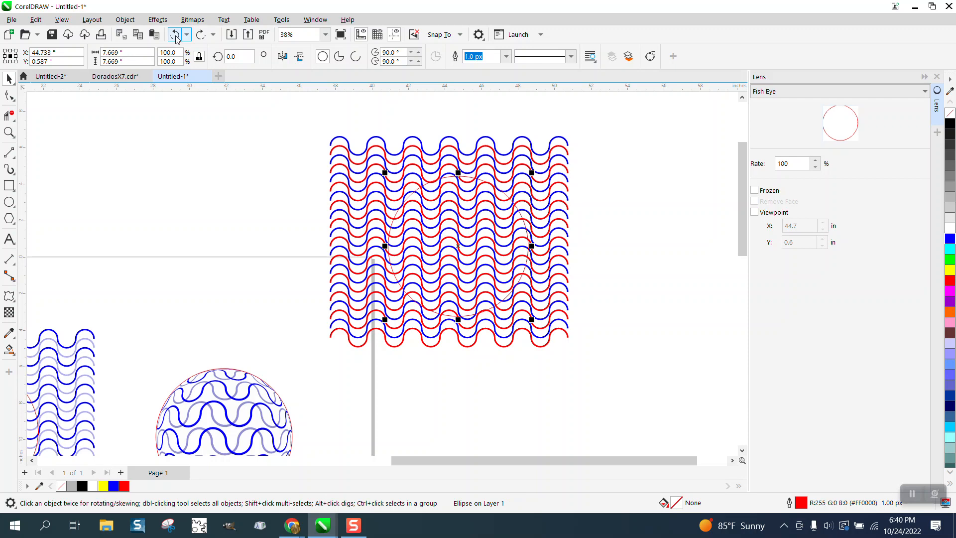
click(176, 35)
Step: Ungroup the combined red and blue wave pattern into its two color groups
drag(323, 122, 620, 368)
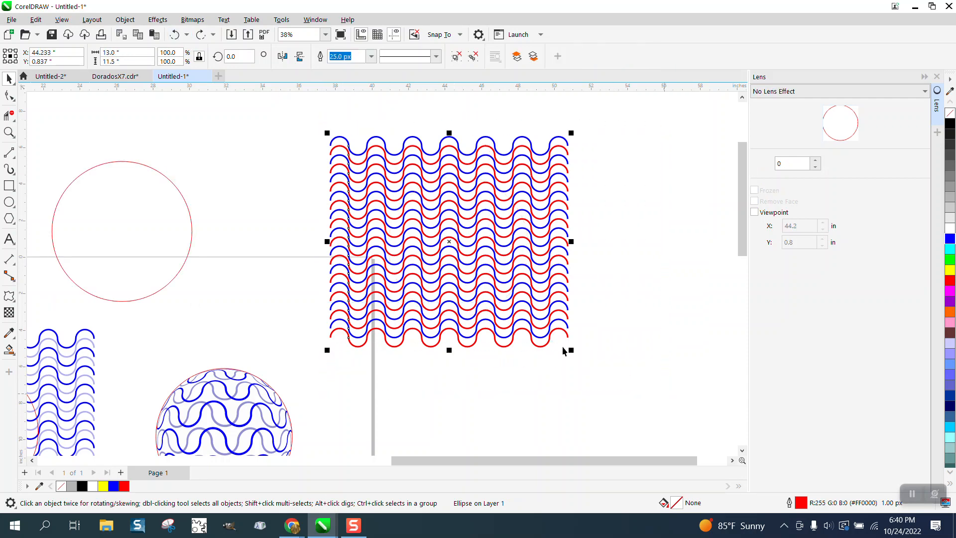
click(125, 20)
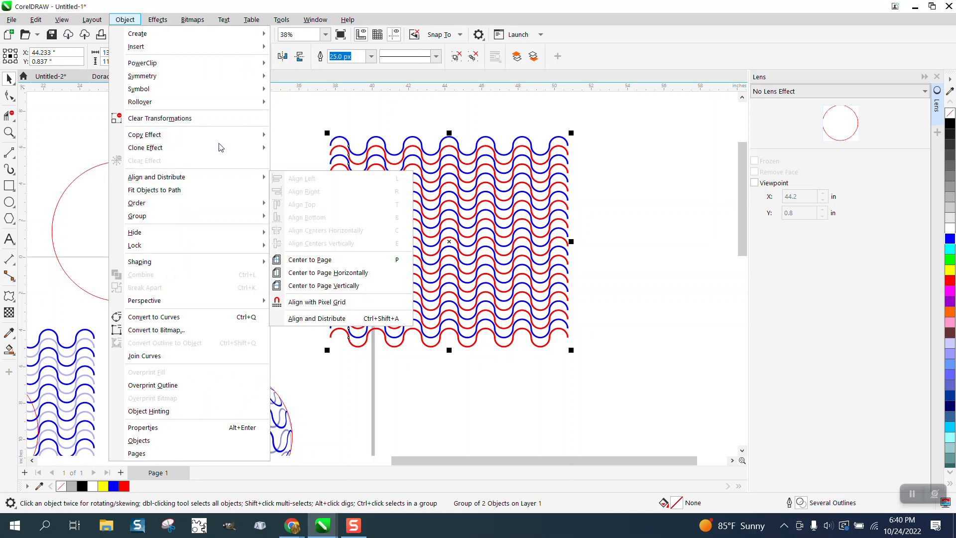
click(317, 126)
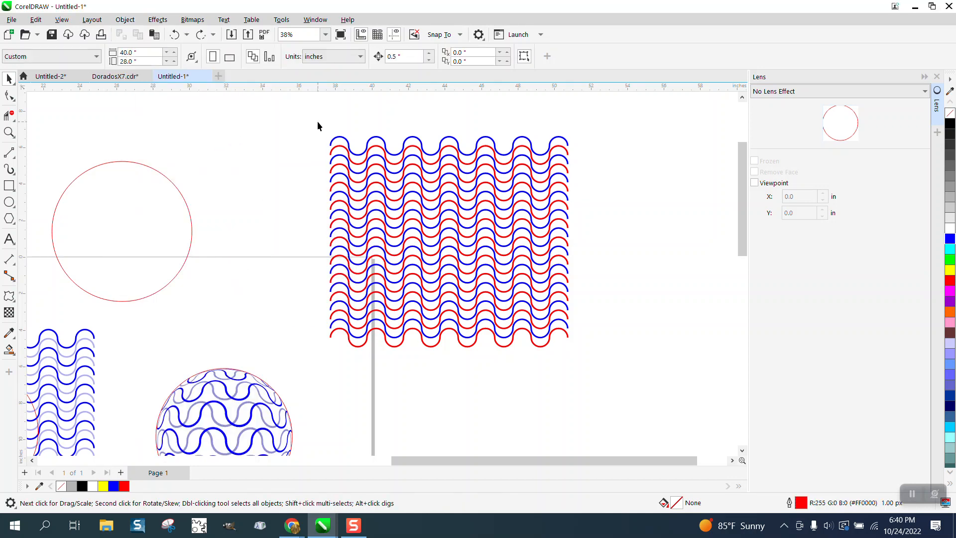
drag(536, 351, 575, 357)
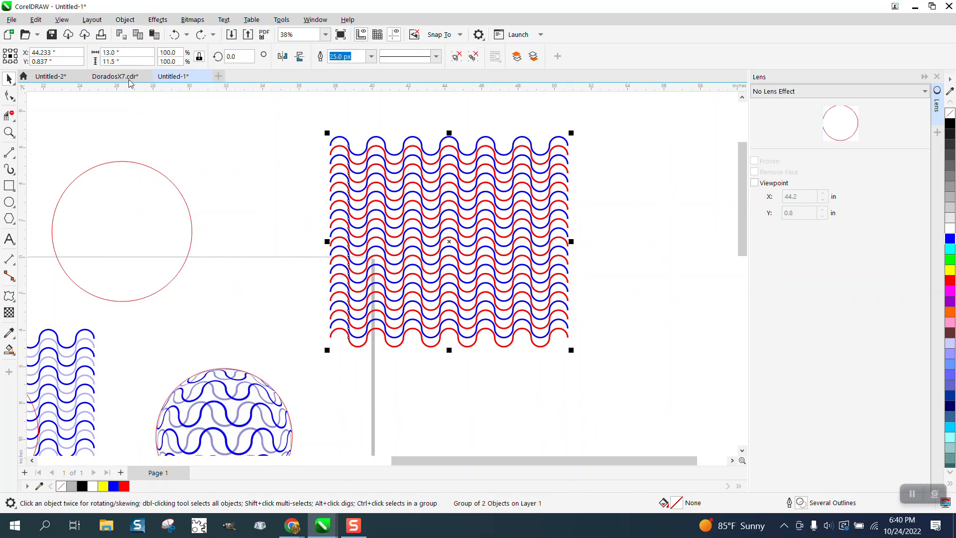
click(125, 20)
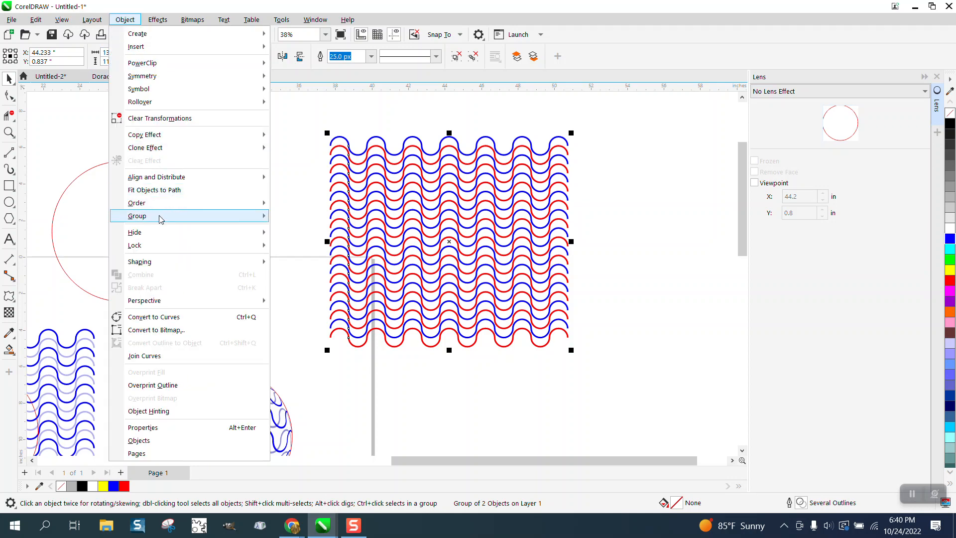
mouse_move(160, 218)
click(301, 231)
click(301, 193)
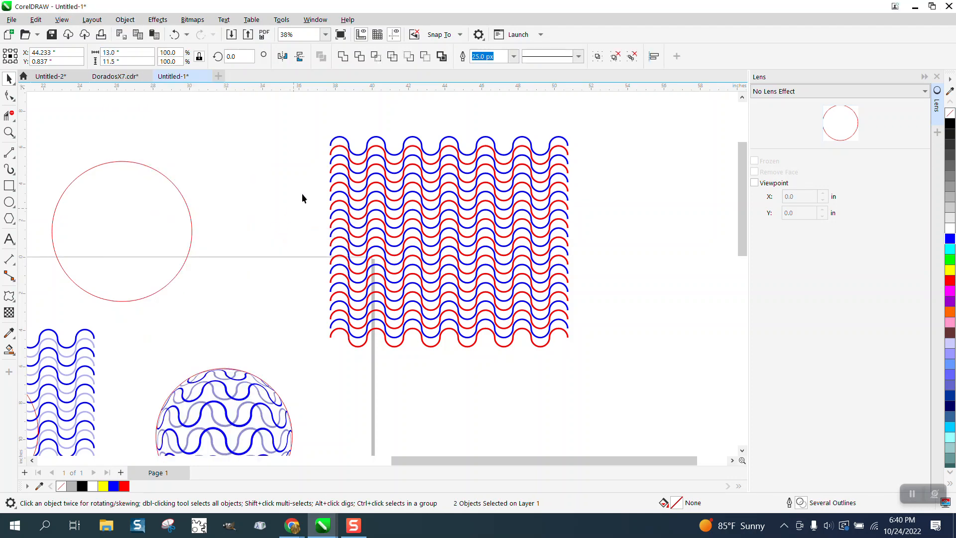
click(340, 141)
click(125, 20)
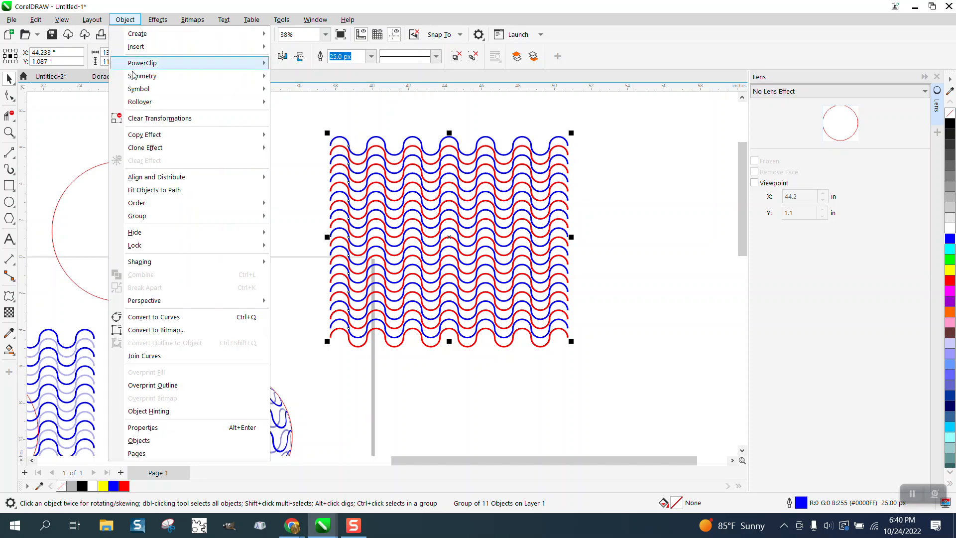
mouse_move(259, 262)
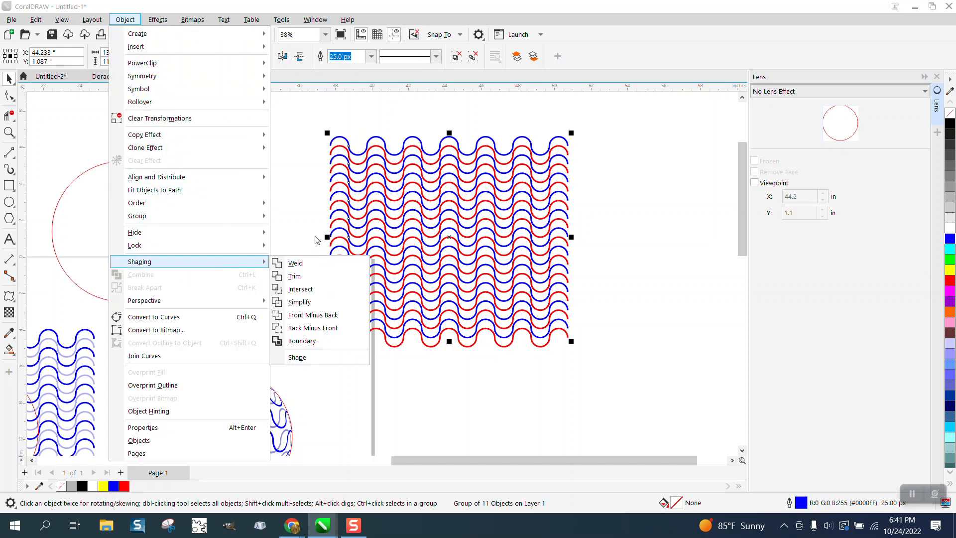
click(304, 174)
click(303, 175)
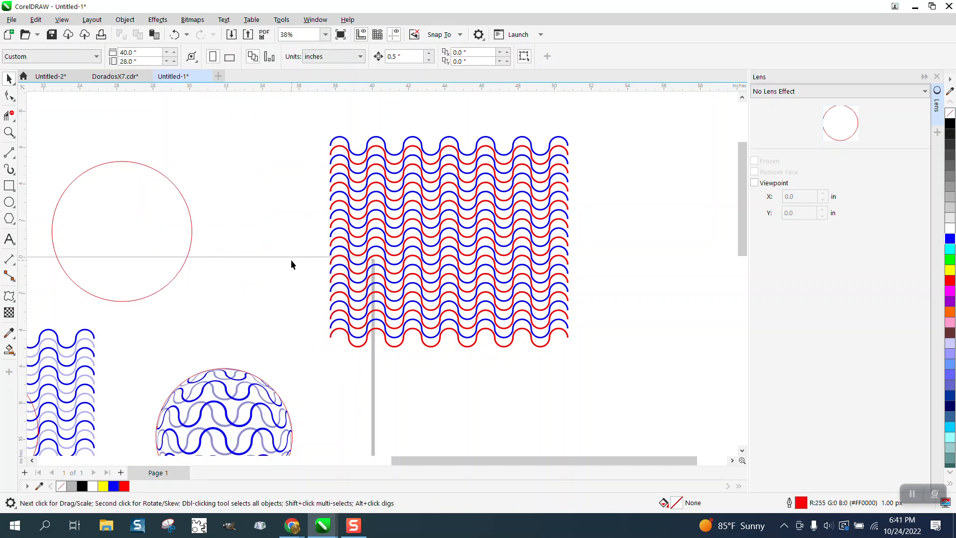
Step: Apply a frozen Fish Eye lens at 100% to the 7.2 inch circle over the blue and gray wave pattern
scroll(291, 260, down, 3)
scroll(178, 274, down, 2)
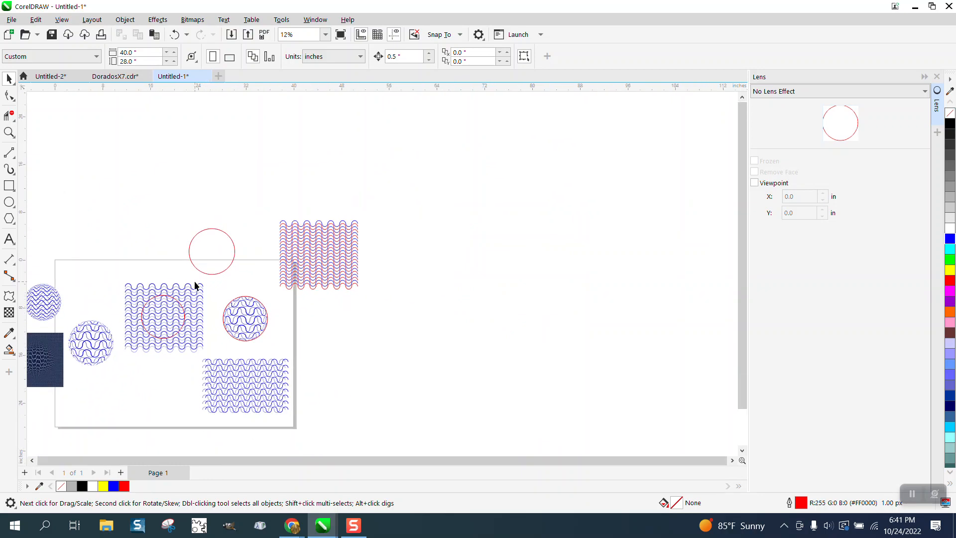
click(9, 132)
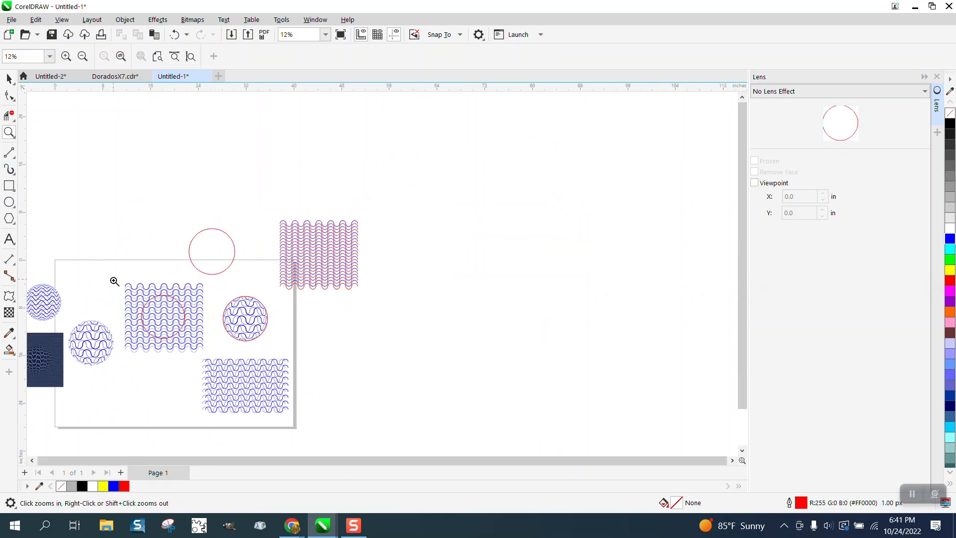
drag(114, 280, 282, 365)
scroll(398, 311, down, 4)
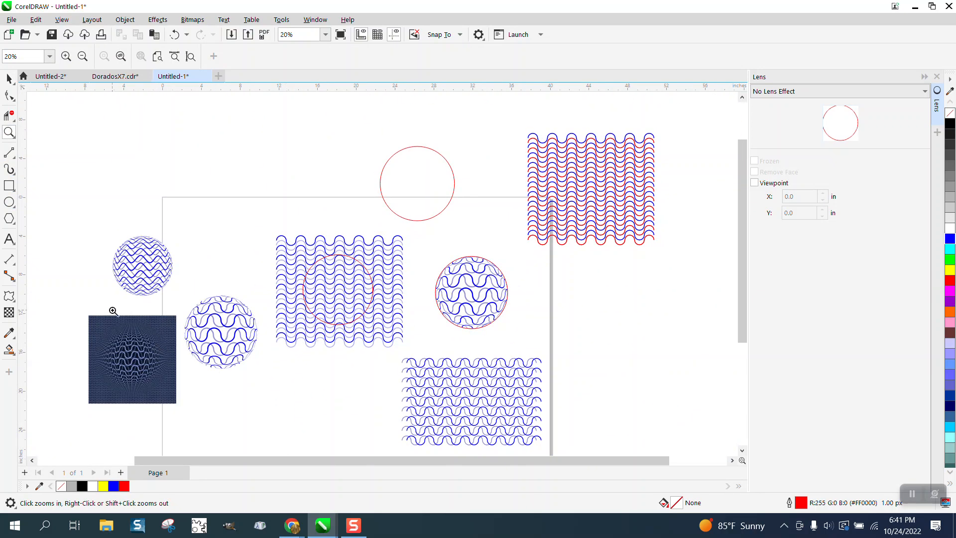
drag(114, 312, 230, 395)
scroll(231, 309, down, 3)
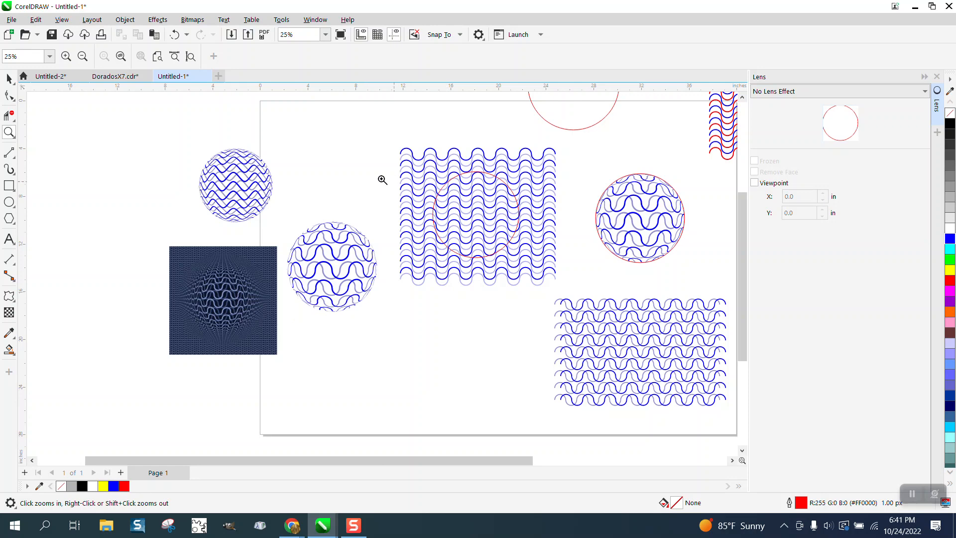
click(9, 78)
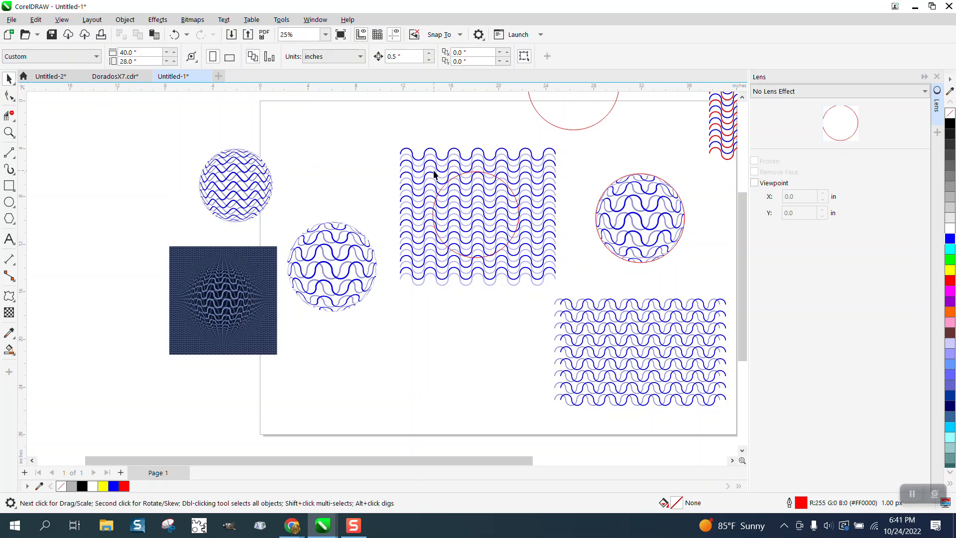
click(458, 178)
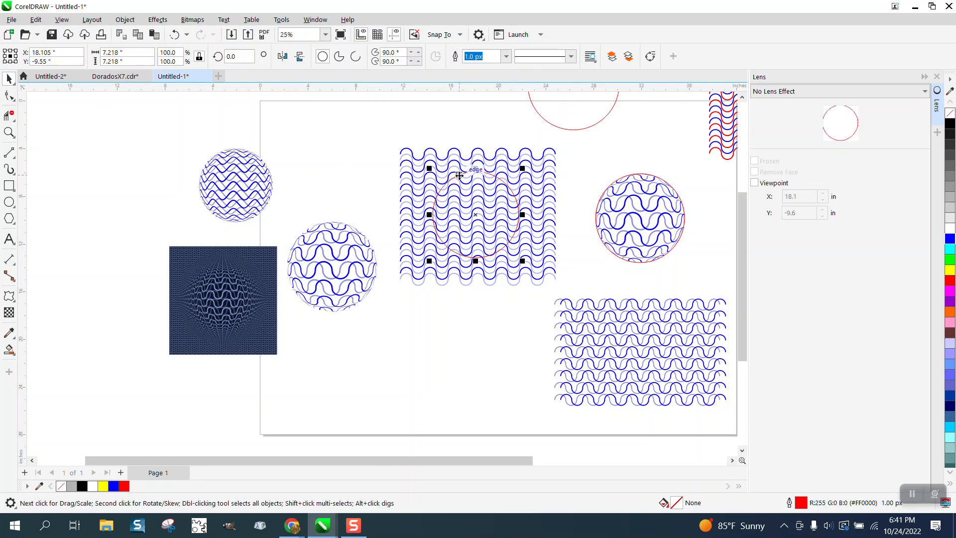
click(925, 95)
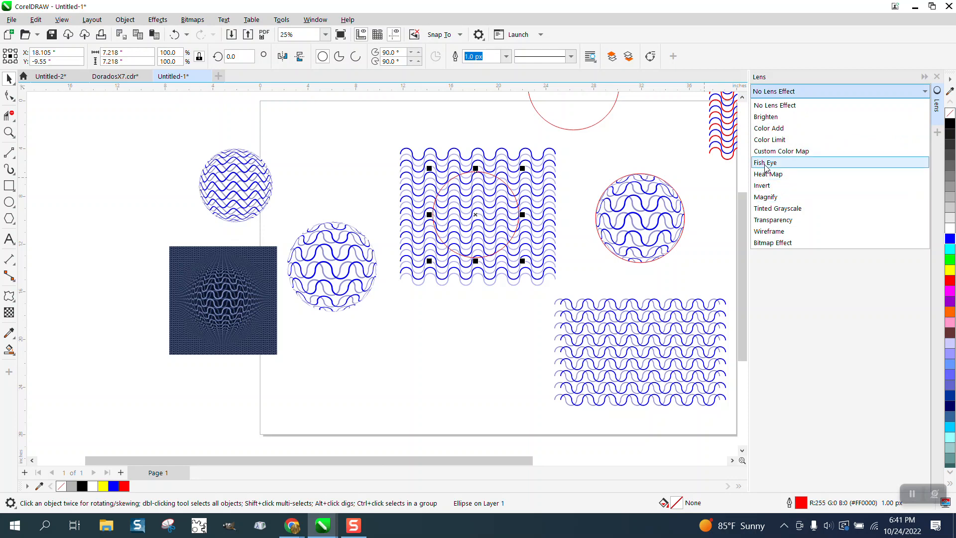
click(766, 163)
click(755, 190)
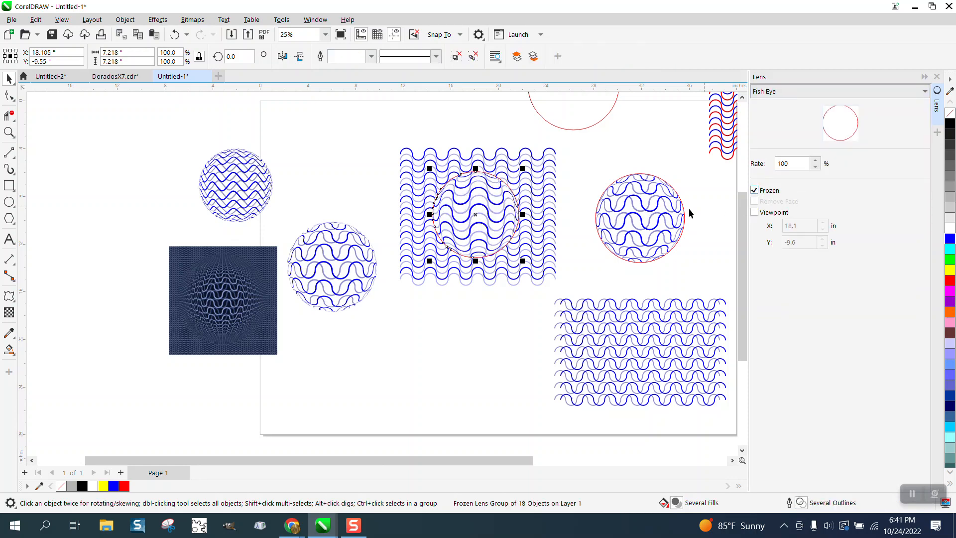
Step: Move the frozen sphere below the wave pattern to about X 17.29, Y -20.8 inches and remove its red outline
drag(478, 215, 468, 350)
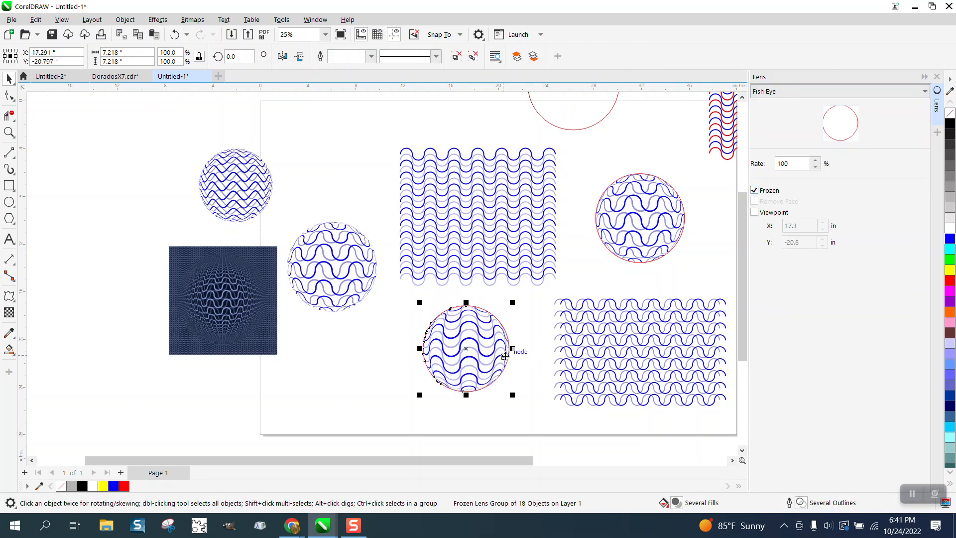
right_click(951, 116)
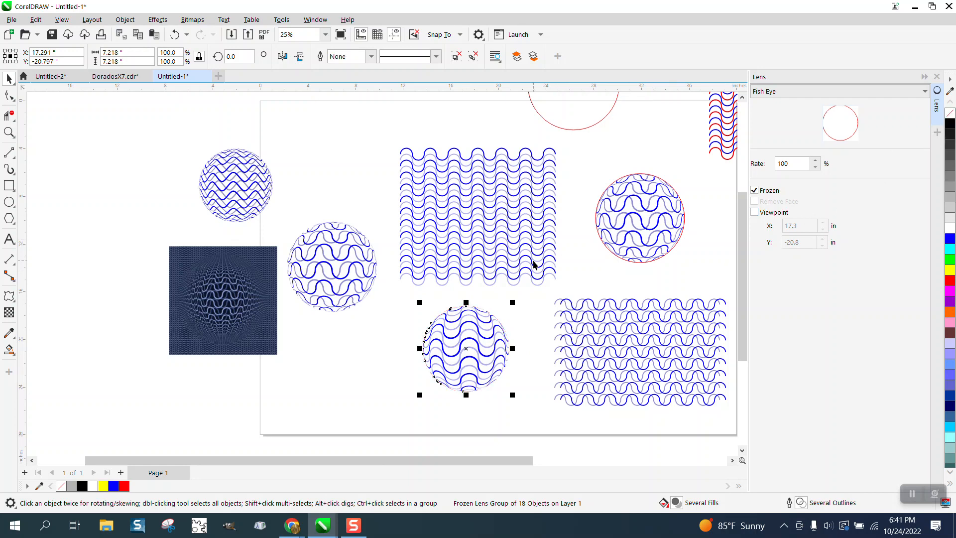